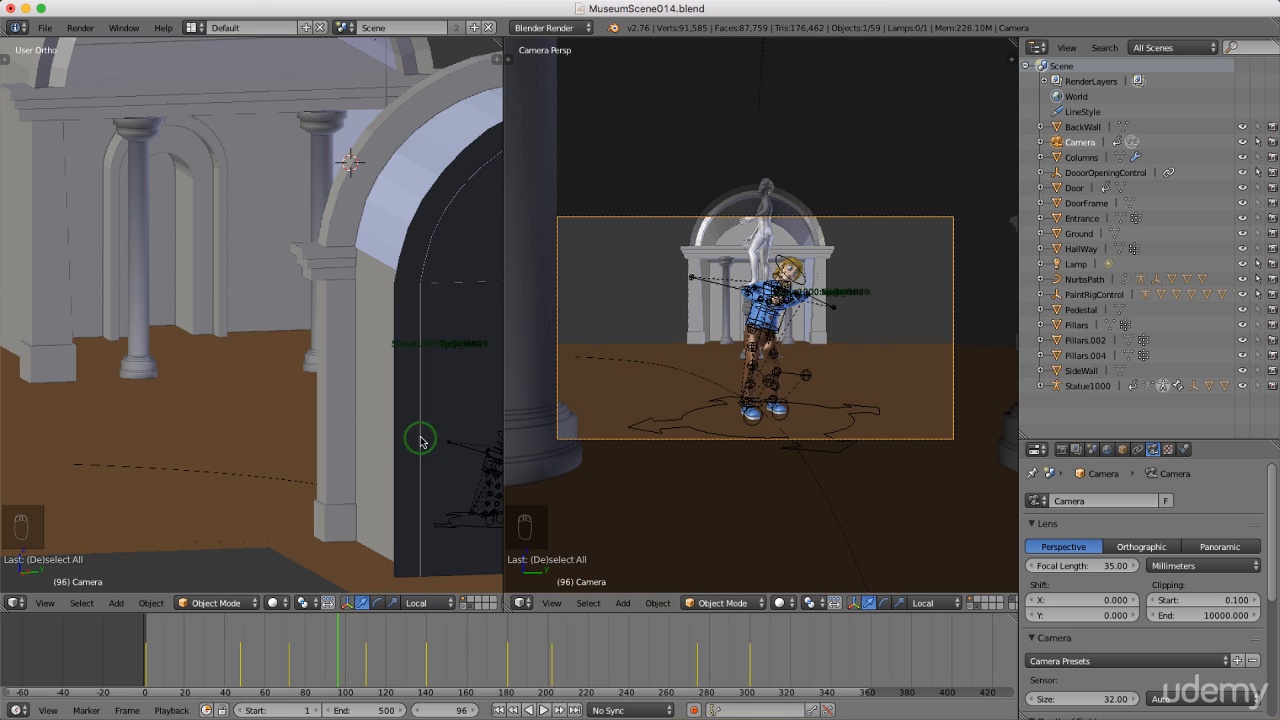
# Step: Switch to the Animation screen layout and show the large 3D viewport through the camera
pyautogui.click(200, 30)
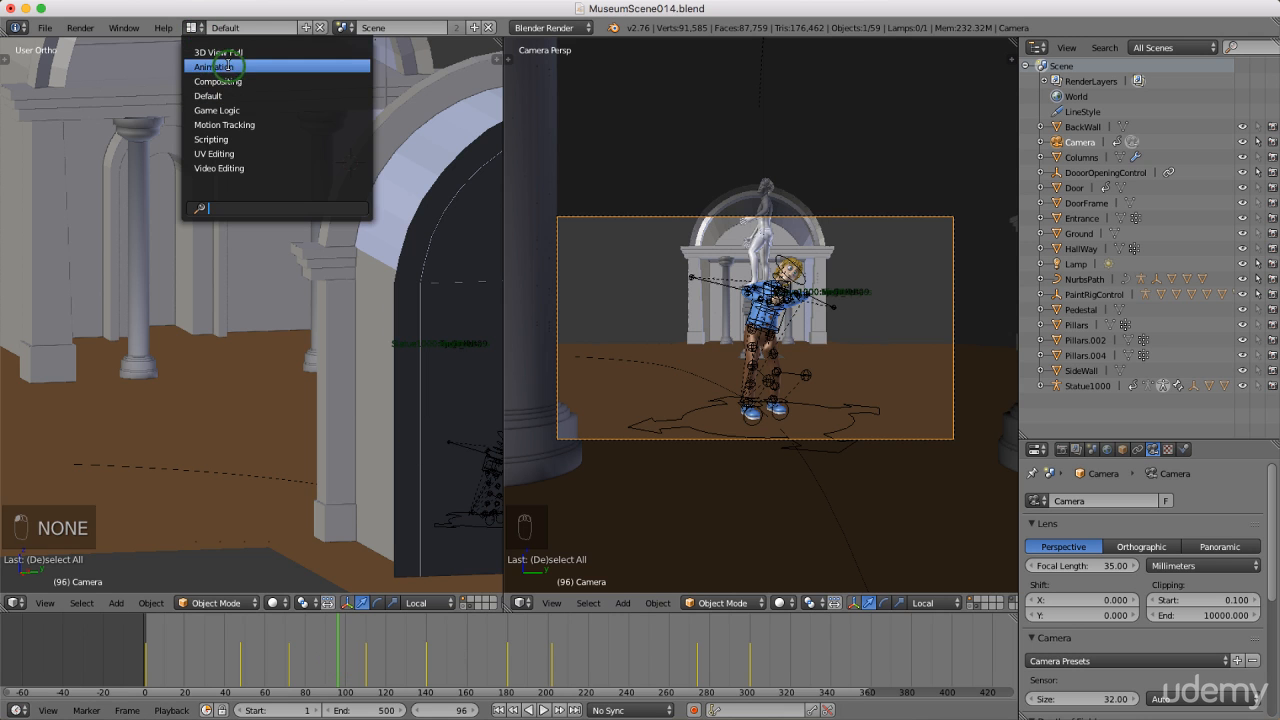
pyautogui.click(229, 66)
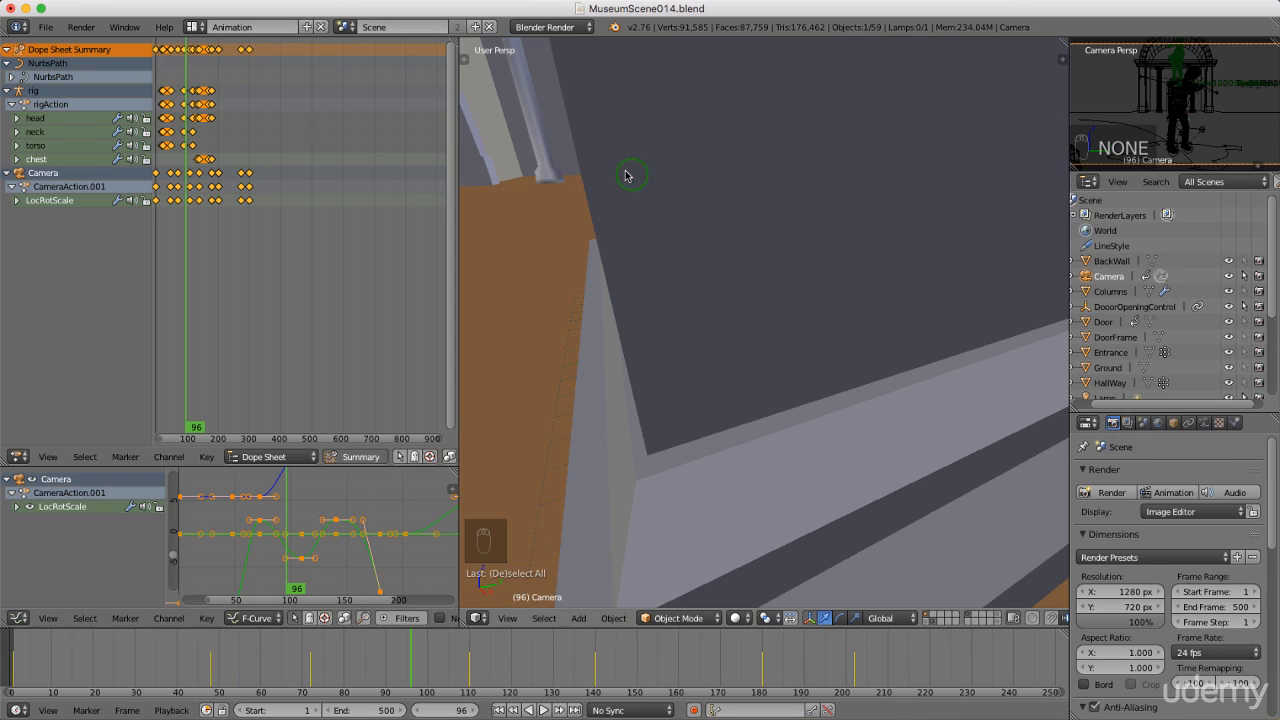
pyautogui.press('KP_0')
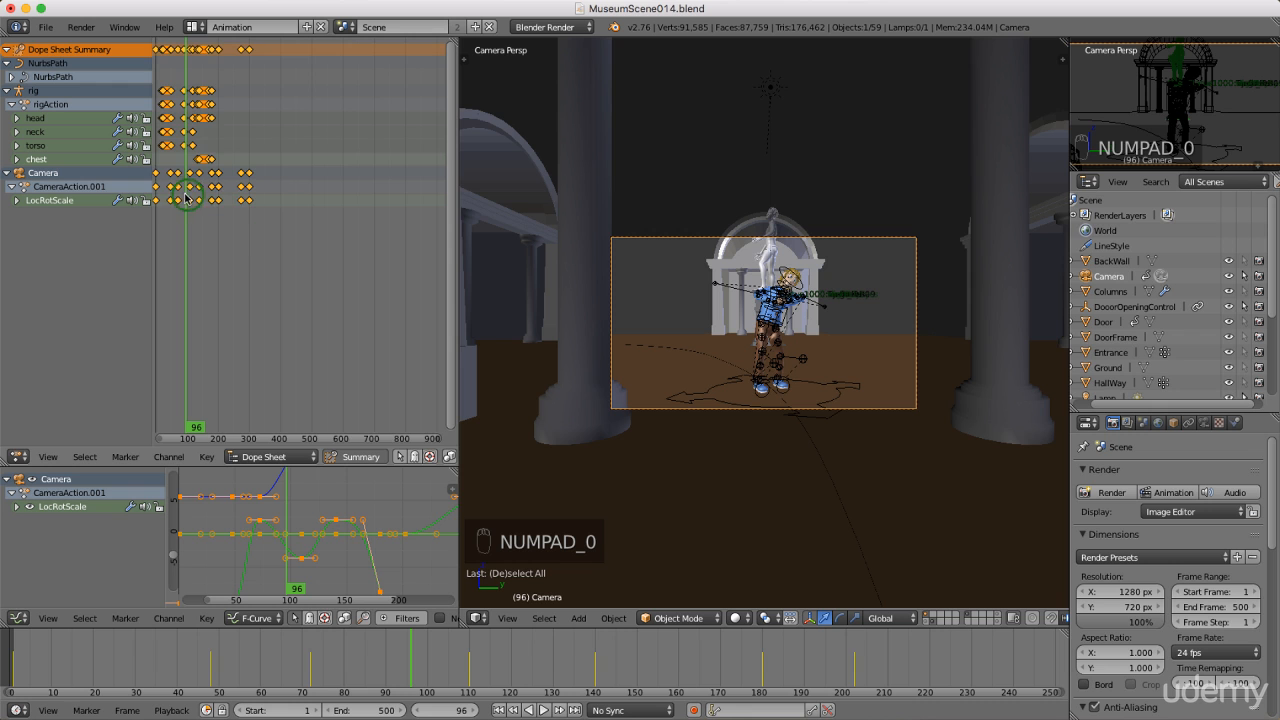
# Step: Select all camera keyframes from frame 110 onward in the Dope Sheet and shift them about 22 frames later
pyautogui.scroll(3, 179, 192)
pyautogui.scroll(5, 179, 190)
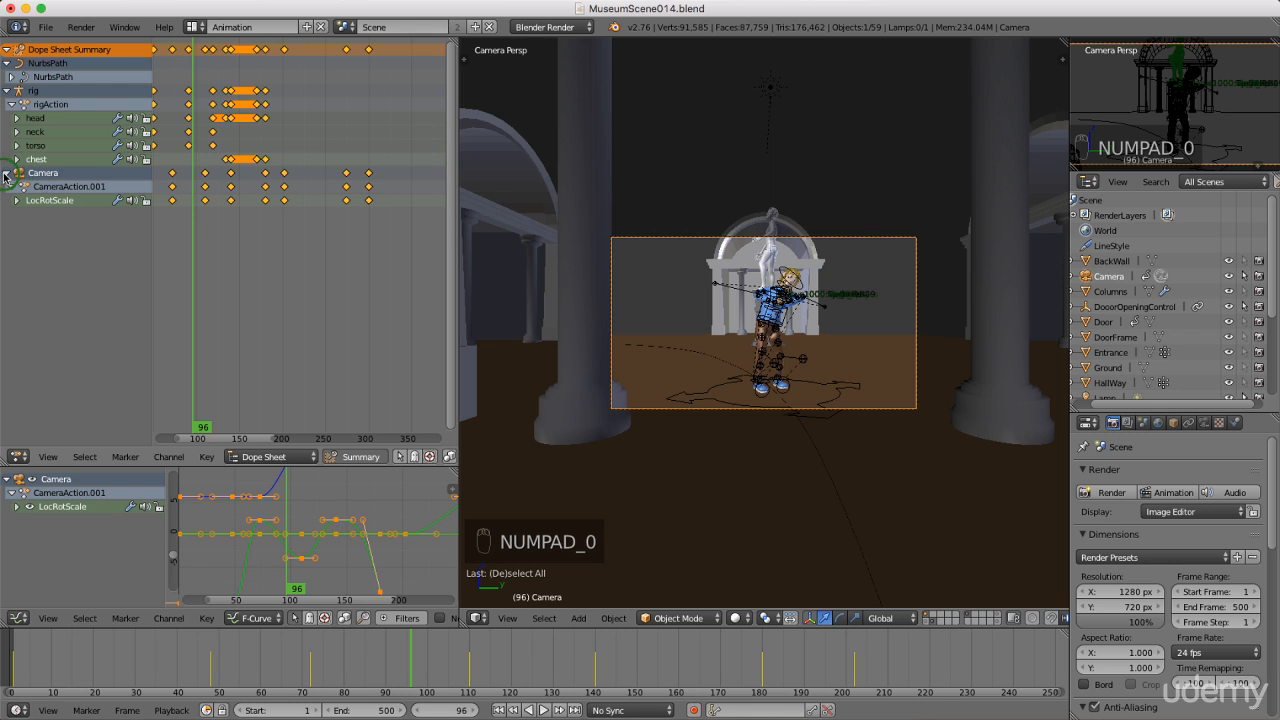
pyautogui.click(6, 177)
pyautogui.click(7, 177)
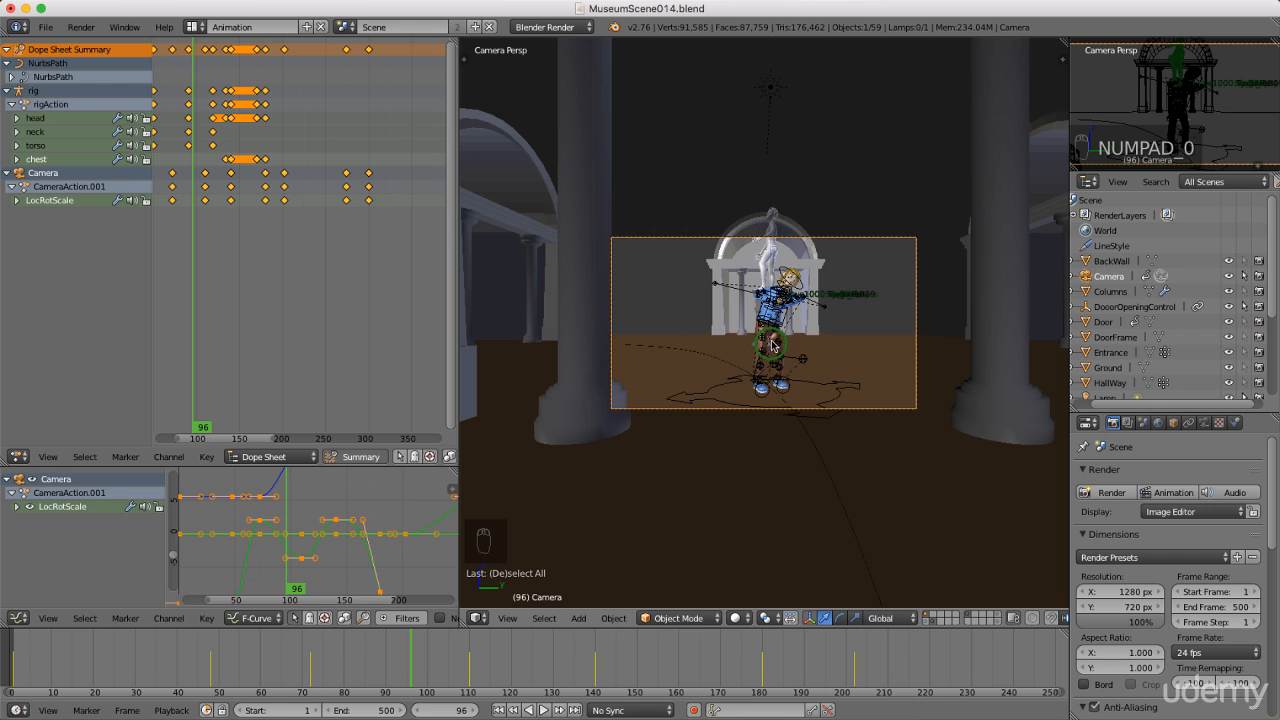
pyautogui.click(205, 175)
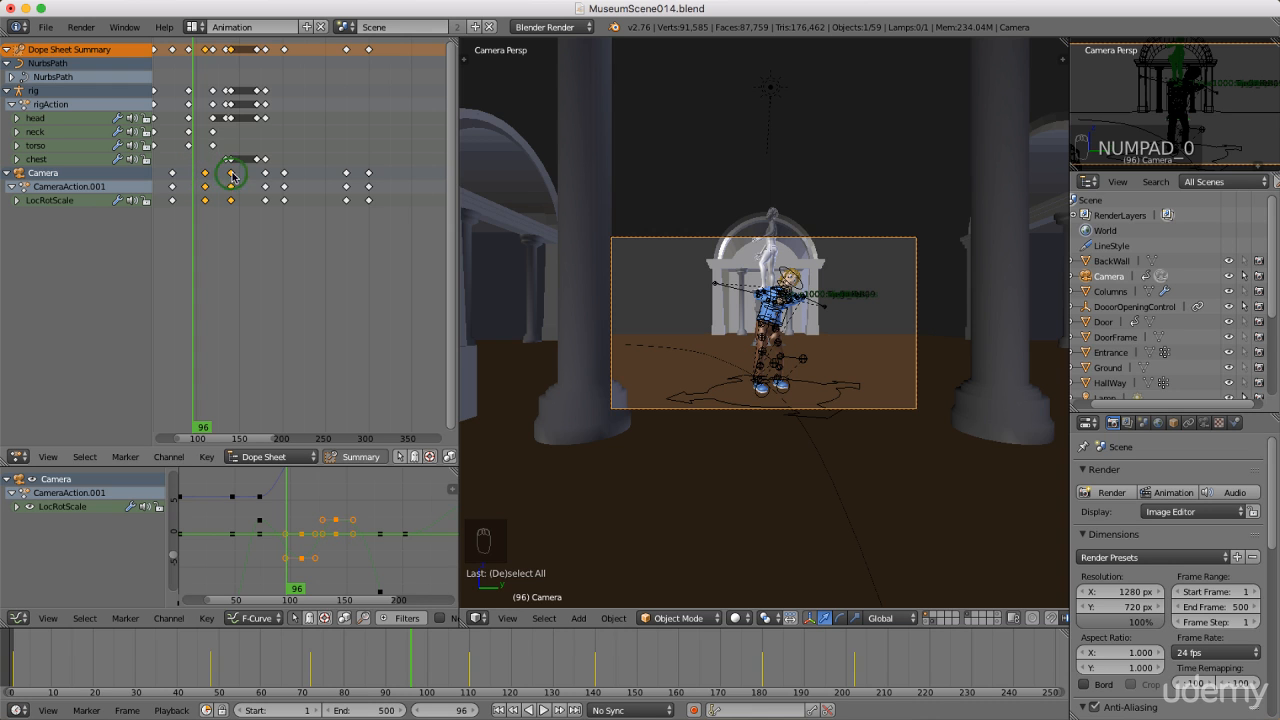
pyautogui.keyDown('shift'); pyautogui.click(265, 174); pyautogui.keyUp('shift')
pyautogui.keyDown('shift'); pyautogui.click(284, 174); pyautogui.keyUp('shift')
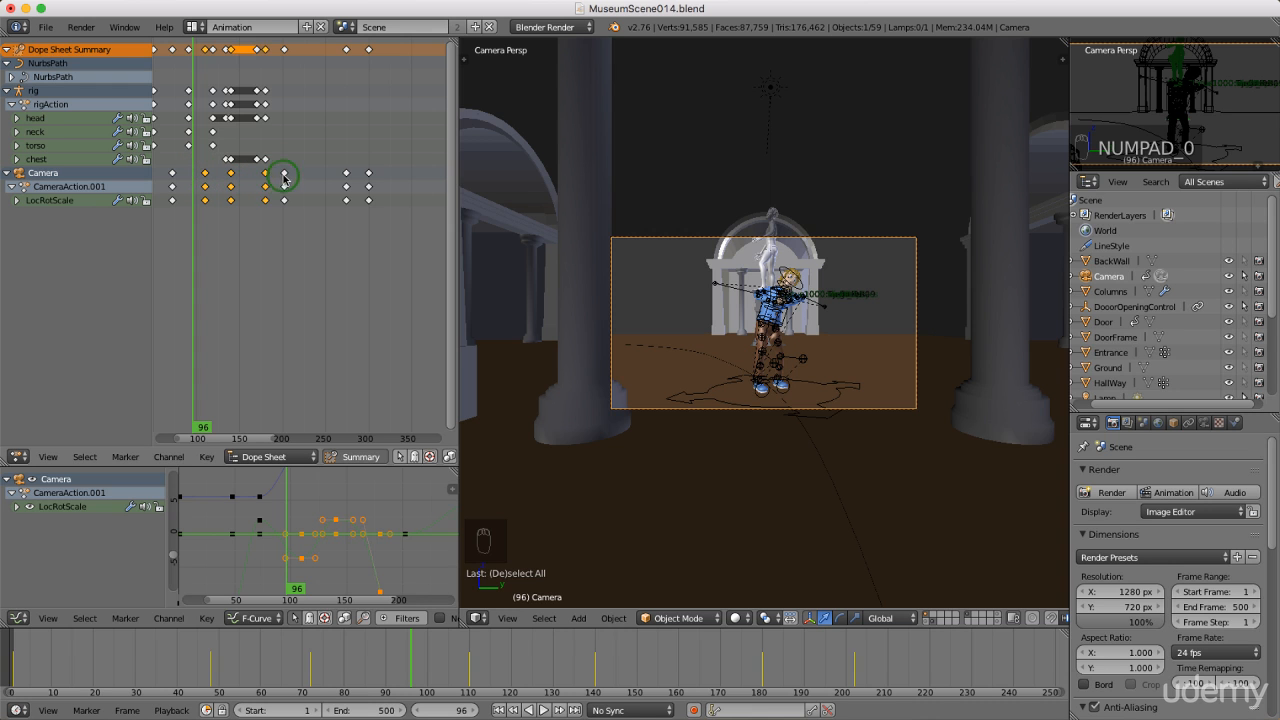
pyautogui.keyDown('shift'); pyautogui.click(346, 175); pyautogui.keyUp('shift')
pyautogui.keyDown('ctrl'); pyautogui.moveTo(368, 177); pyautogui.dragTo(320, 197, button='middle'); pyautogui.keyUp('ctrl')
pyautogui.press('g')
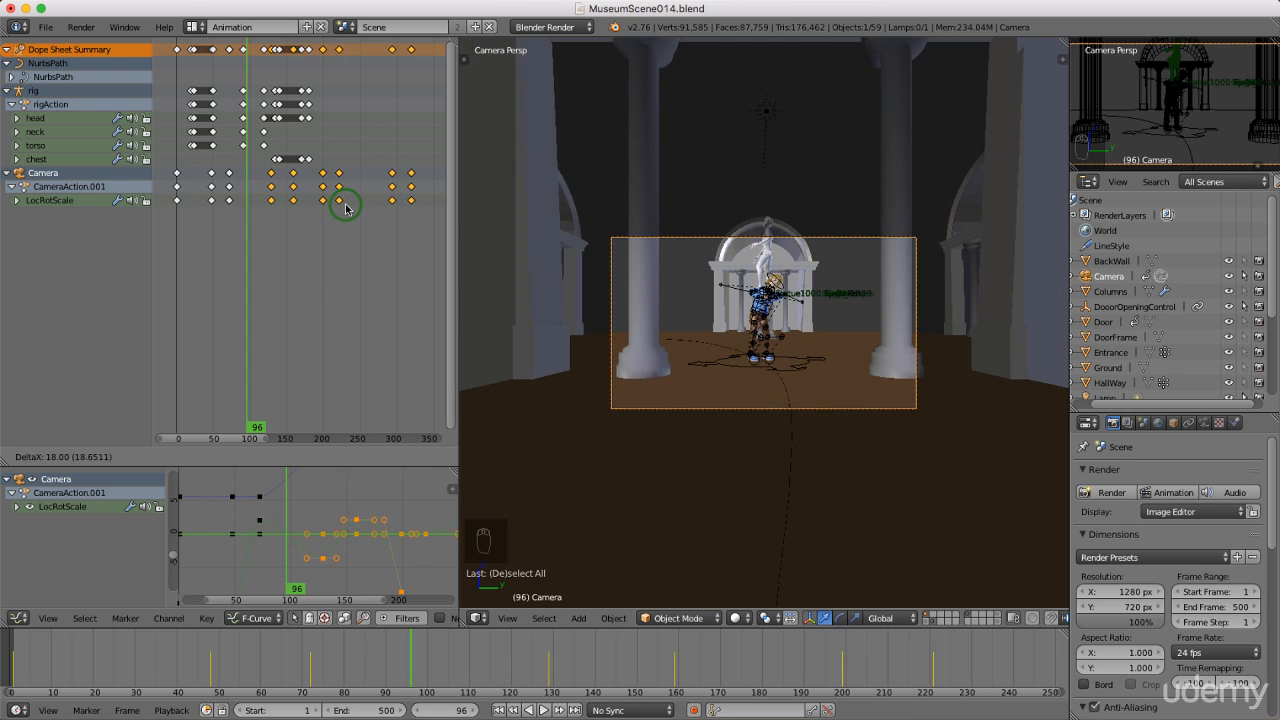
pyautogui.click(348, 203)
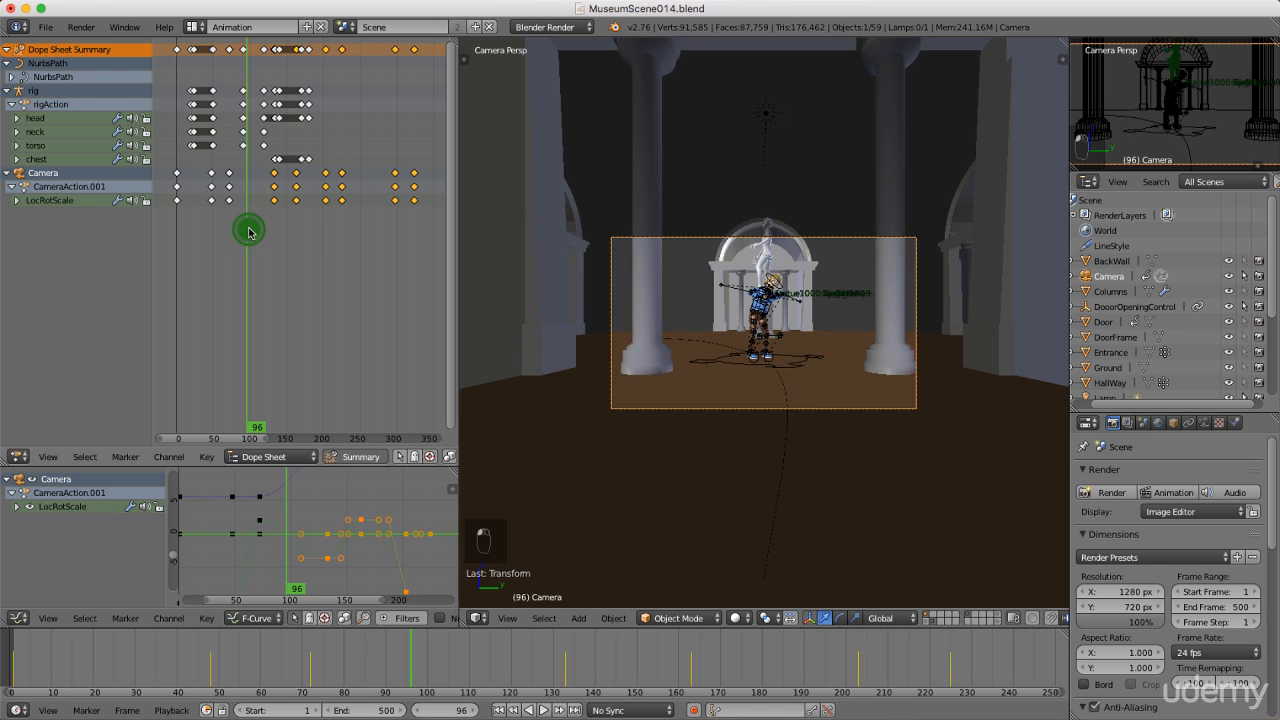
# Step: Check the camera's timing against the character's walk and shift the selected camera keyframes about 9 frames further along
pyautogui.moveTo(249, 232); pyautogui.dragTo(262, 236)
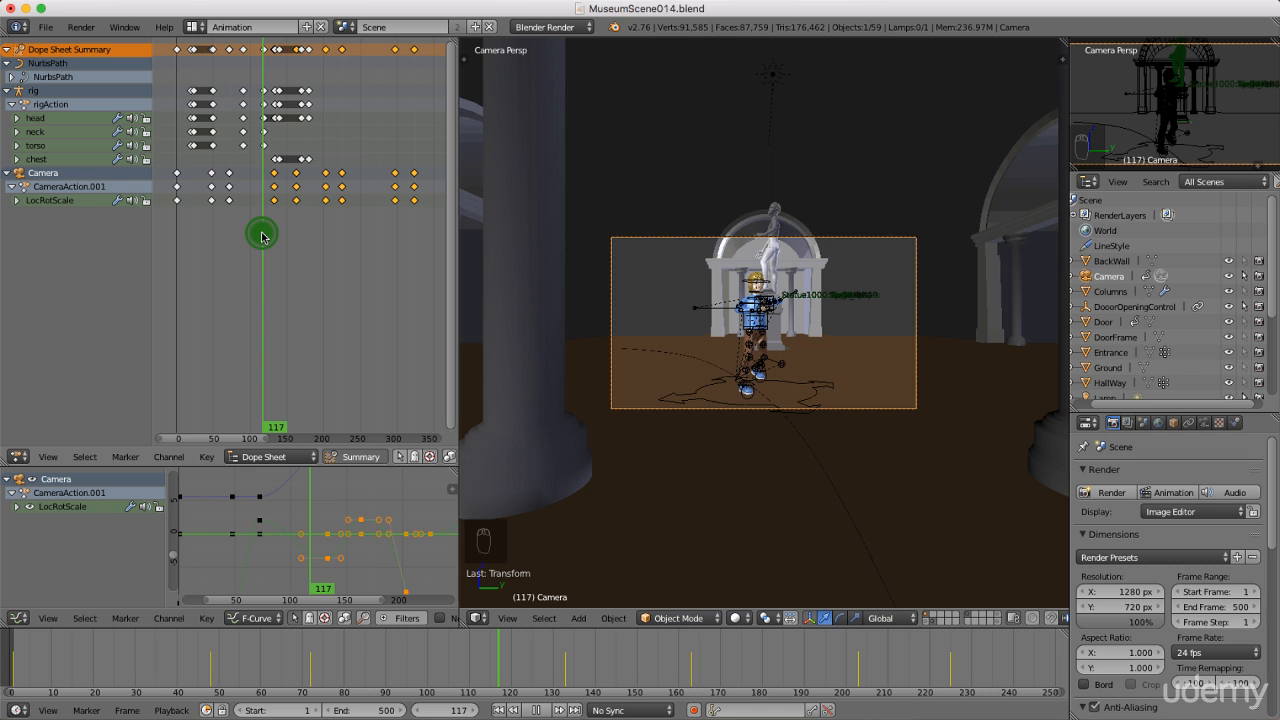
pyautogui.moveTo(262, 236); pyautogui.dragTo(273, 228)
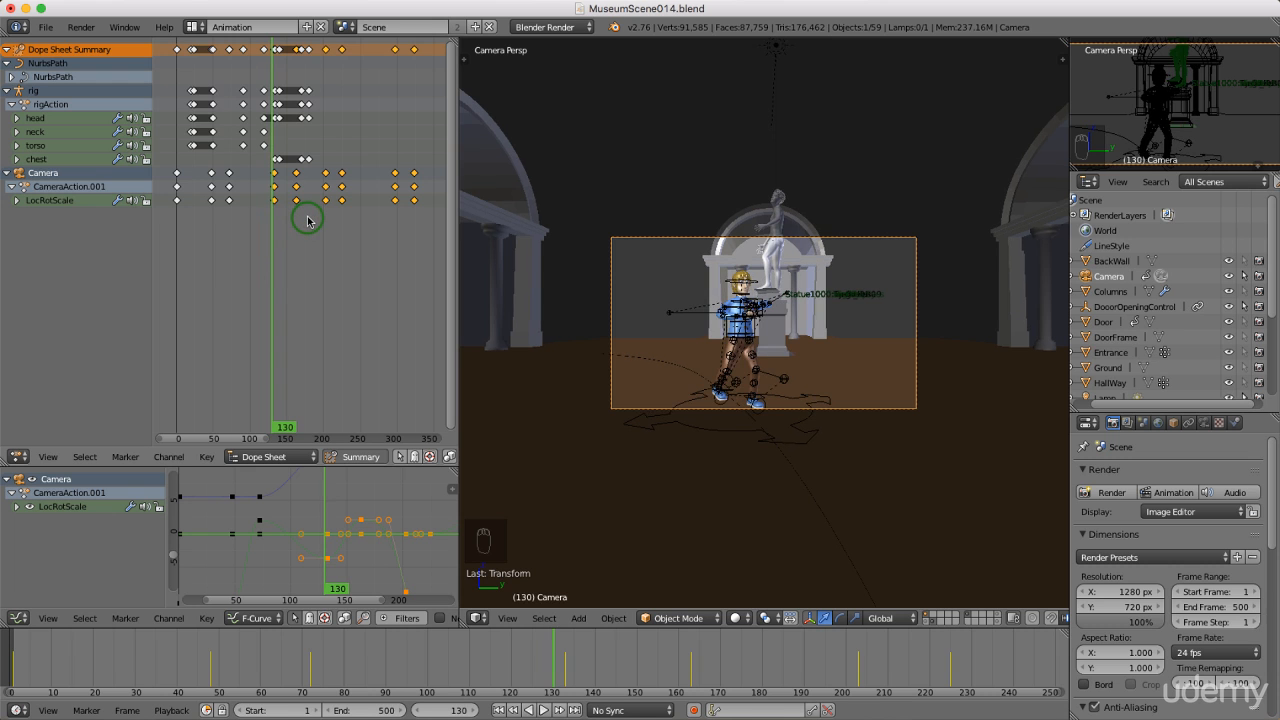
pyautogui.press('g')
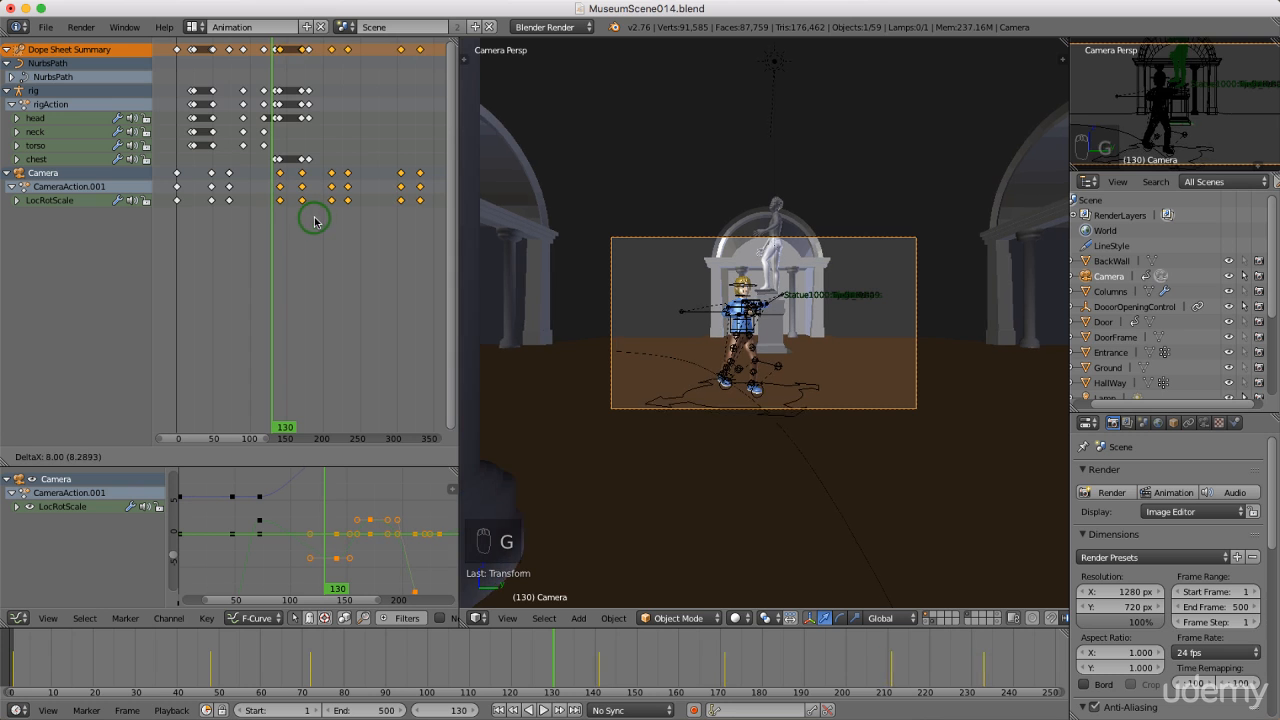
pyautogui.click(304, 218)
pyautogui.moveTo(276, 230); pyautogui.dragTo(297, 249)
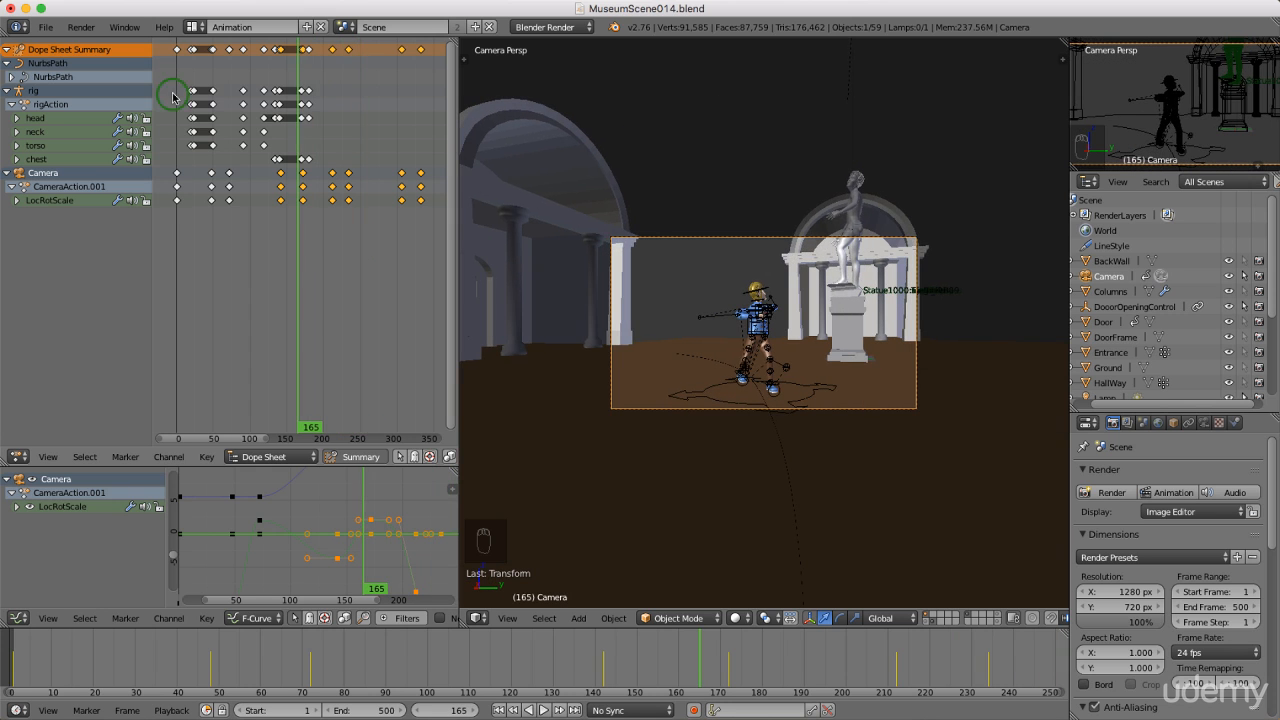
# Step: Return to the Default screen layout and go to the first frame of the animation
pyautogui.click(200, 28)
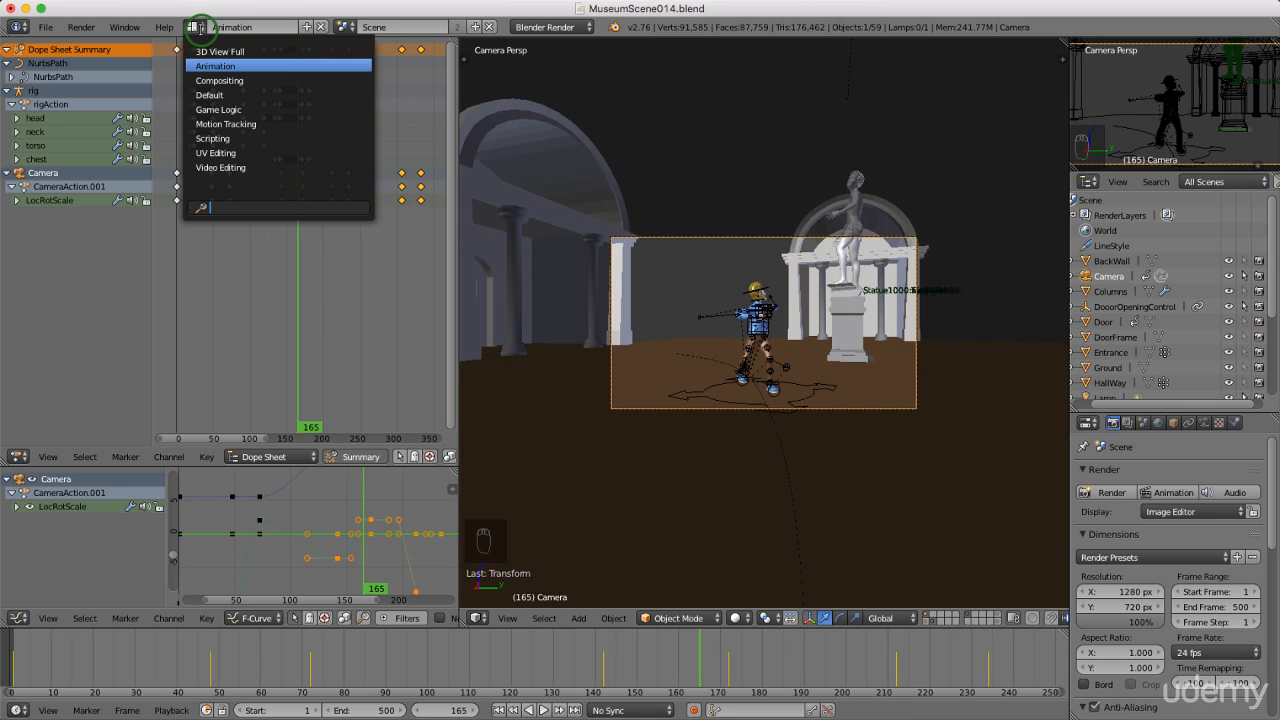
pyautogui.click(238, 93)
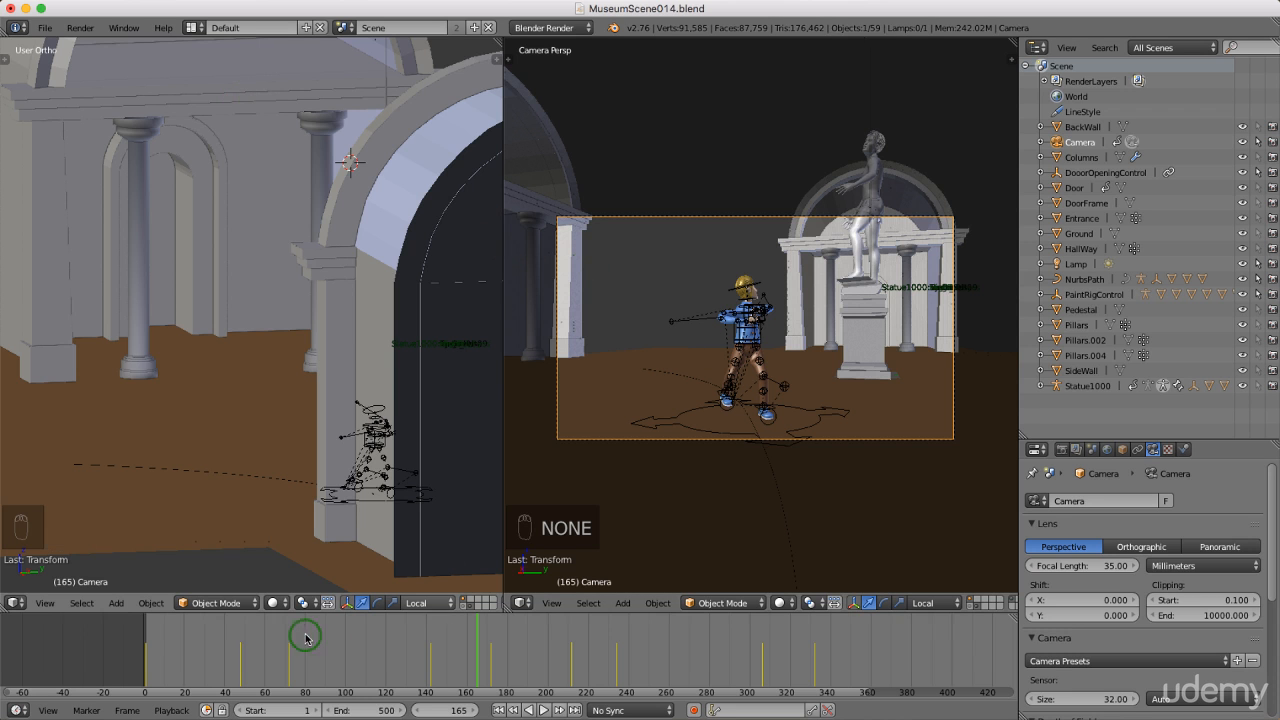
pyautogui.click(160, 636)
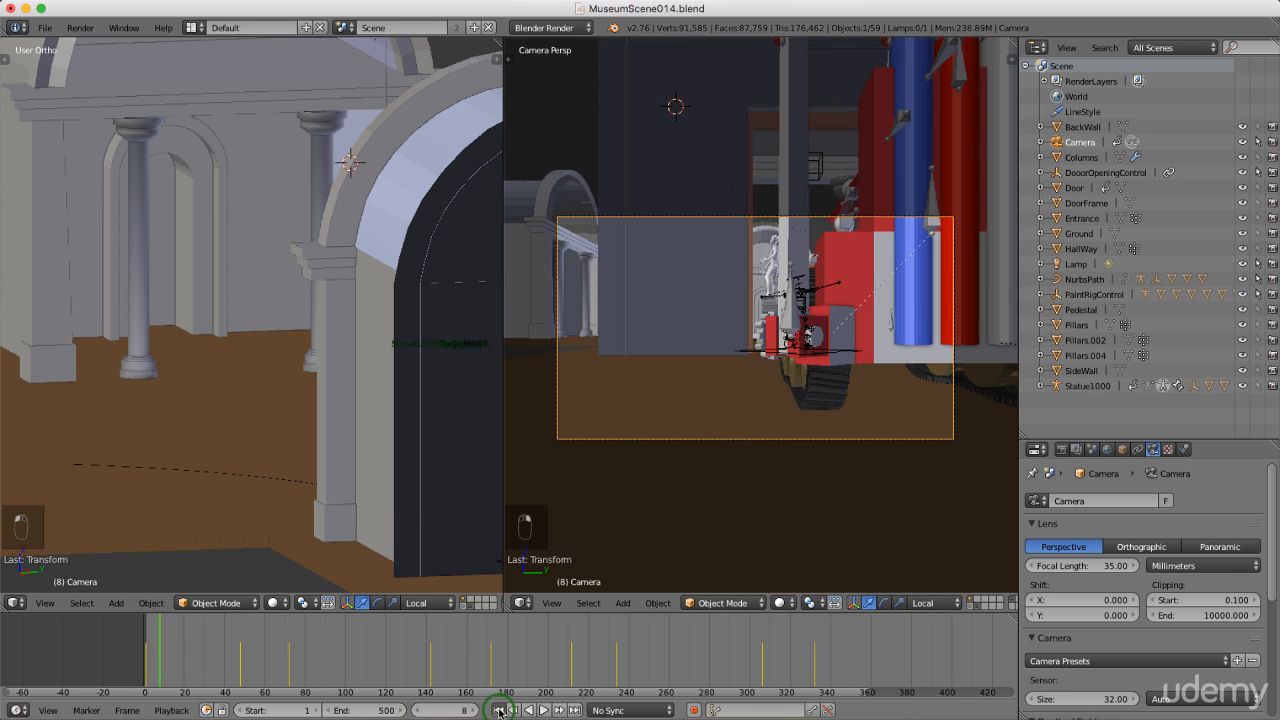
pyautogui.click(499, 710)
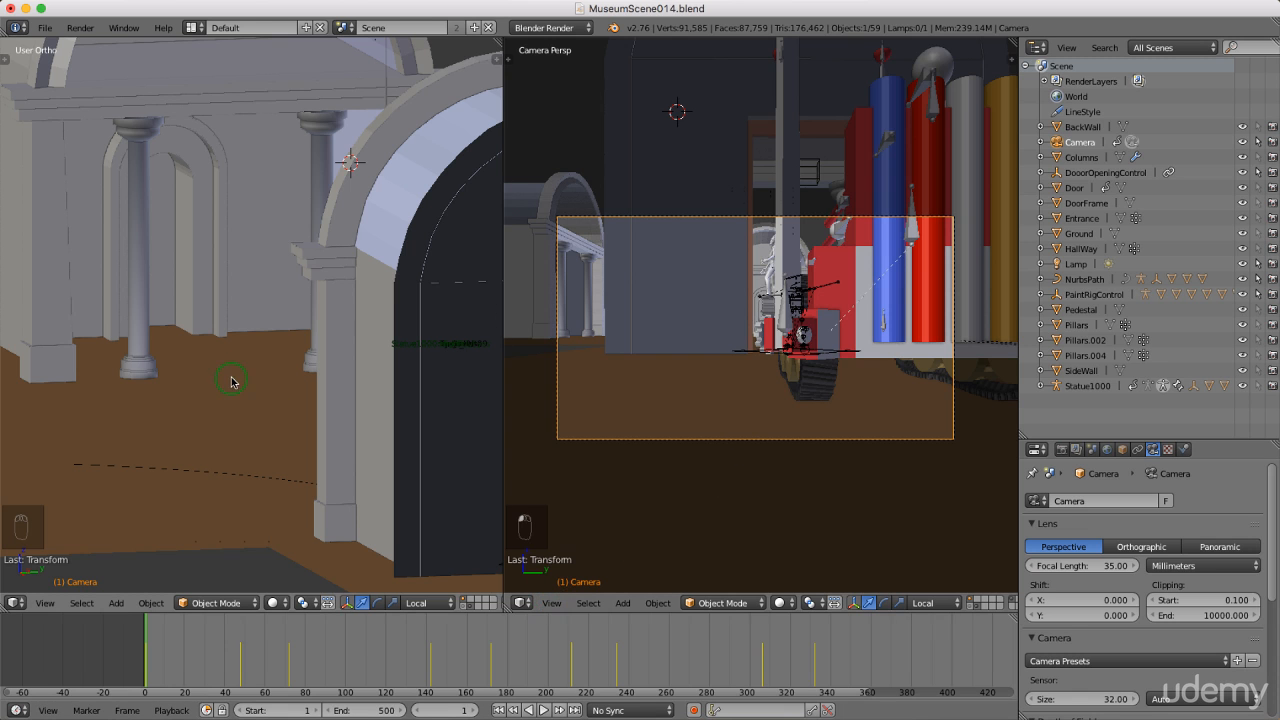
# Step: Select the PaintRigControl empty beside the museum doorway and insert a keyframe for it at frame 1
pyautogui.scroll(-4, 340, 370)
pyautogui.moveTo(350, 450)
pyautogui.mouseDown(button='middle')
pyautogui.moveTo(249, 426)
pyautogui.moveTo(271, 443)
pyautogui.moveTo(320, 437)
pyautogui.moveTo(412, 466)
pyautogui.moveTo(250, 430)
pyautogui.mouseUp(button='middle')
pyautogui.scroll(8, 412, 466)
pyautogui.scroll(-2, 287, 433)
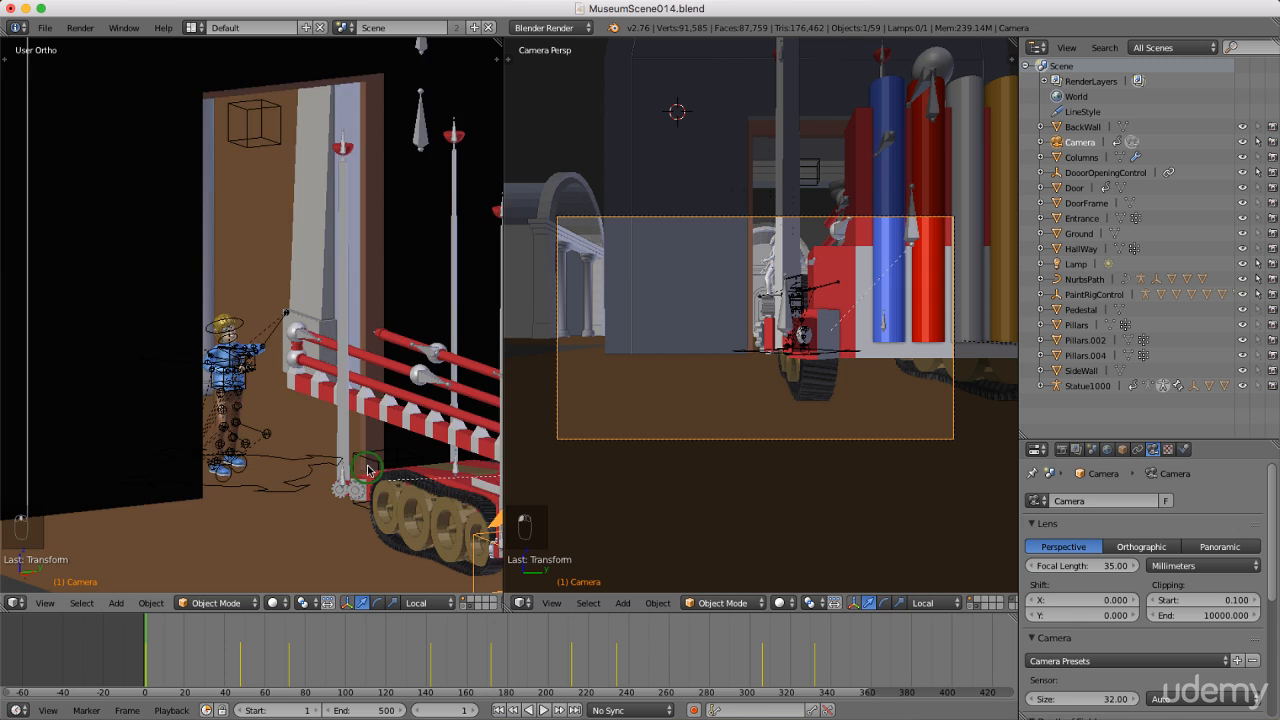
pyautogui.scroll(3, 366, 450)
pyautogui.rightClick(366, 450)
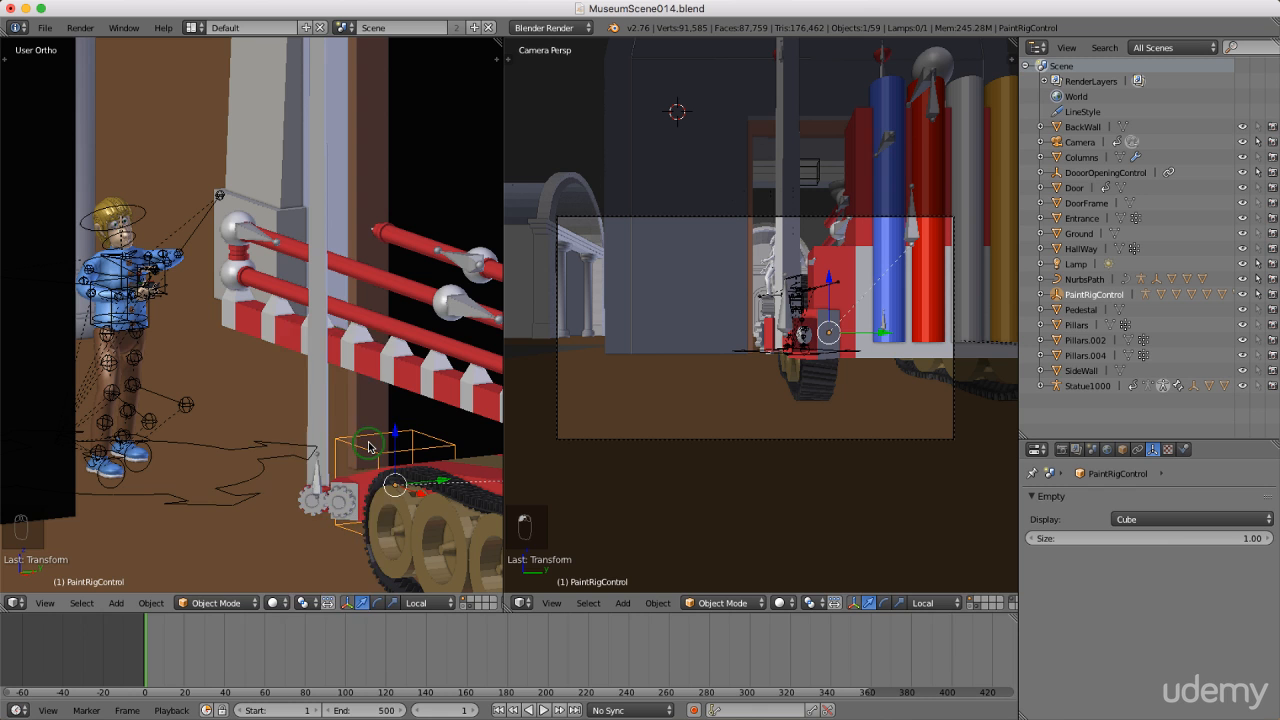
pyautogui.press('i')
pyautogui.click(336, 446)
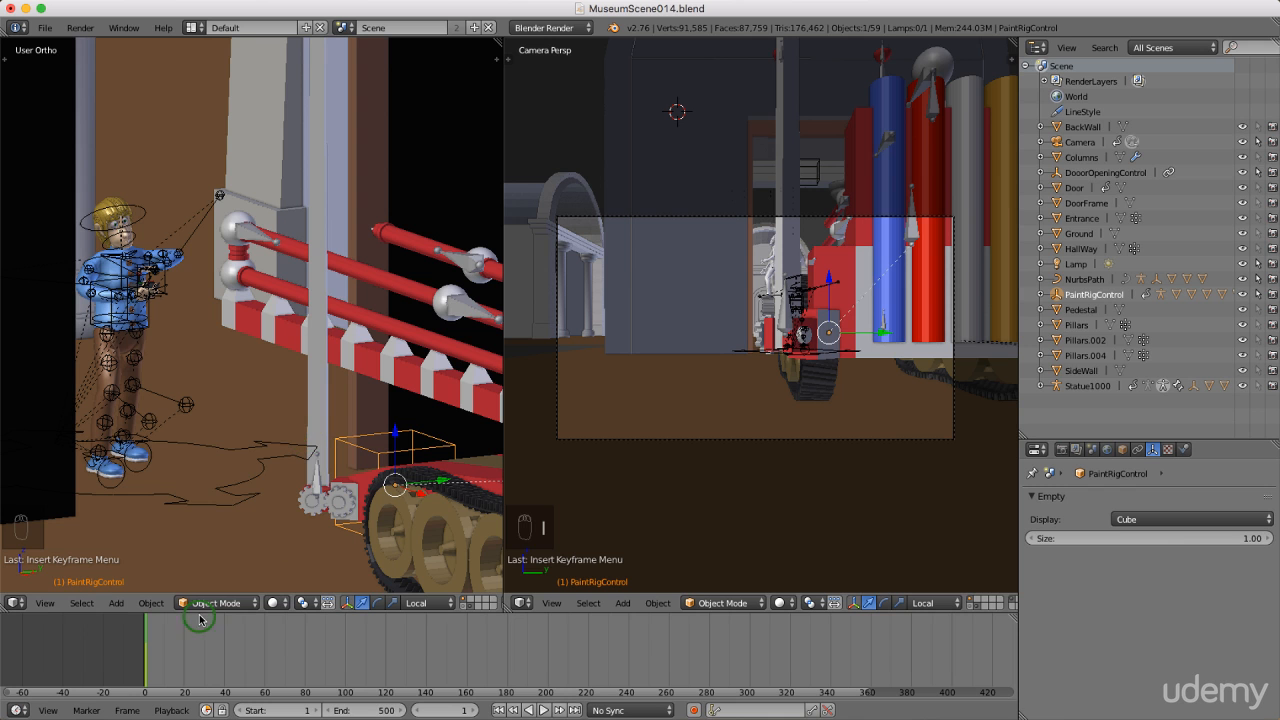
# Step: At frame 68, move PaintRigControl about -10 units along its local X axis and insert a LocRotScale keyframe
pyautogui.moveTo(157, 640); pyautogui.dragTo(282, 664)
pyautogui.click(390, 516)
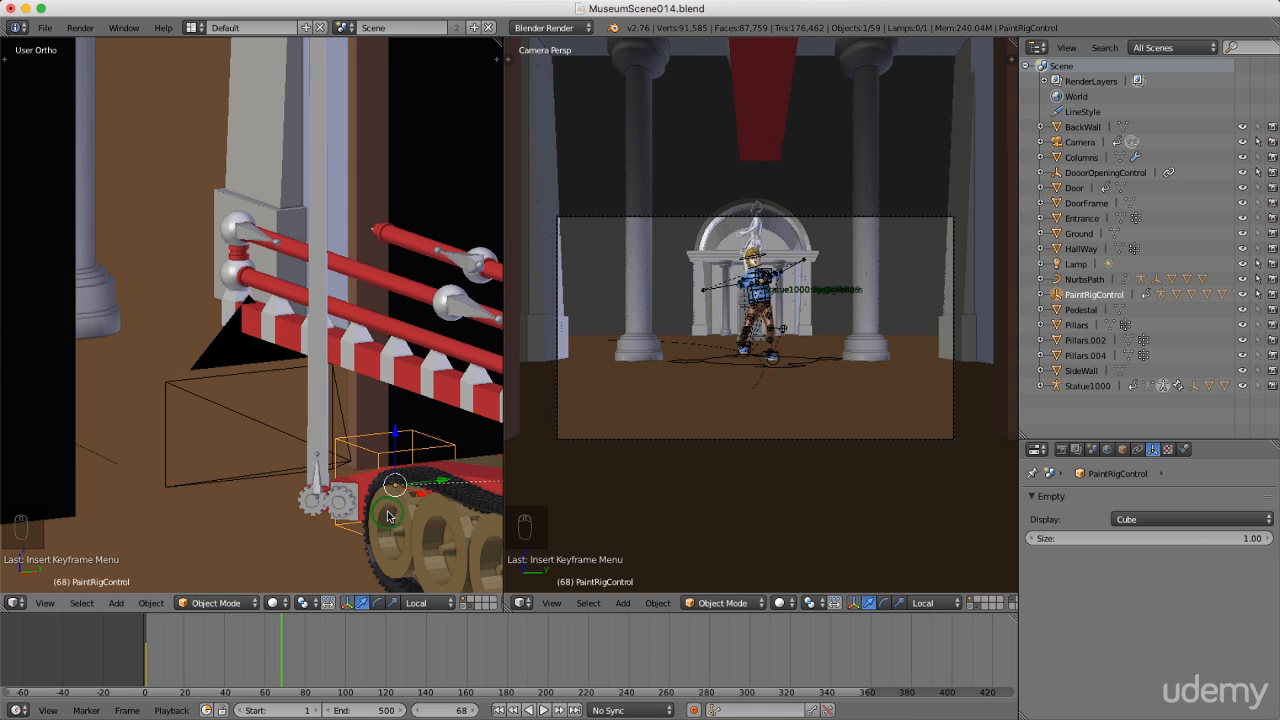
pyautogui.moveTo(421, 497); pyautogui.dragTo(346, 486)
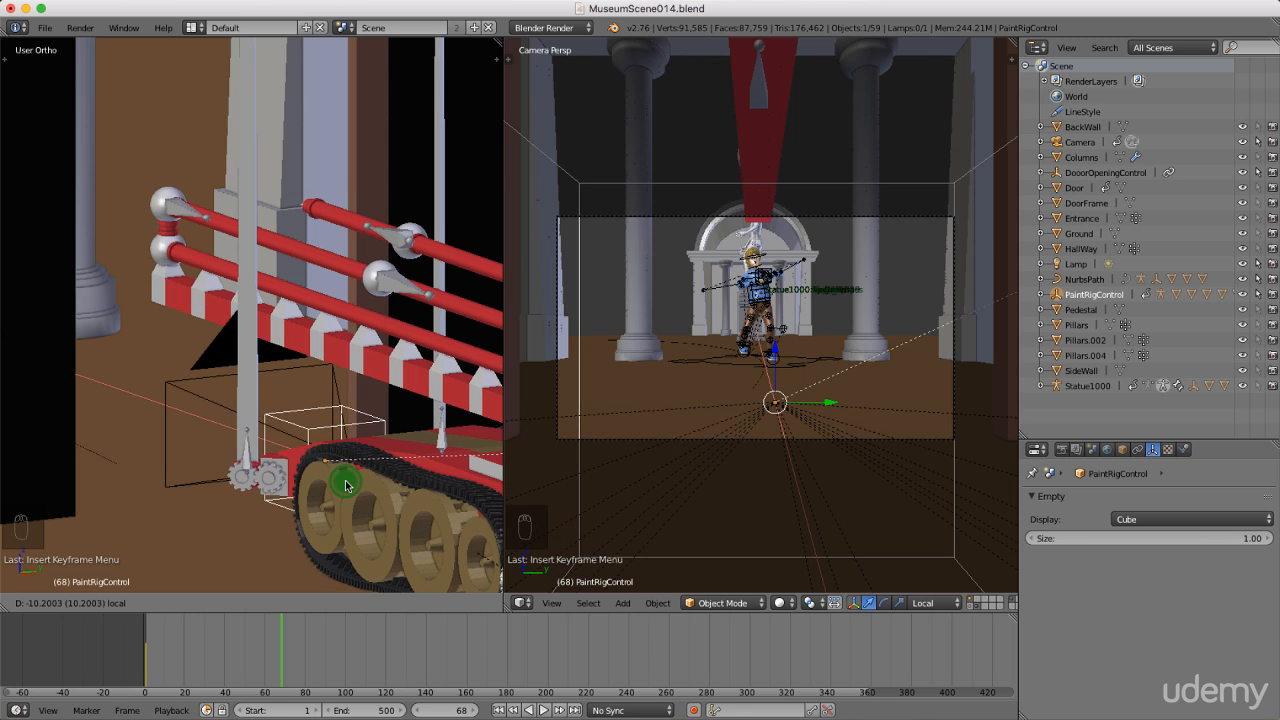
pyautogui.moveTo(346, 486); pyautogui.dragTo(345, 480)
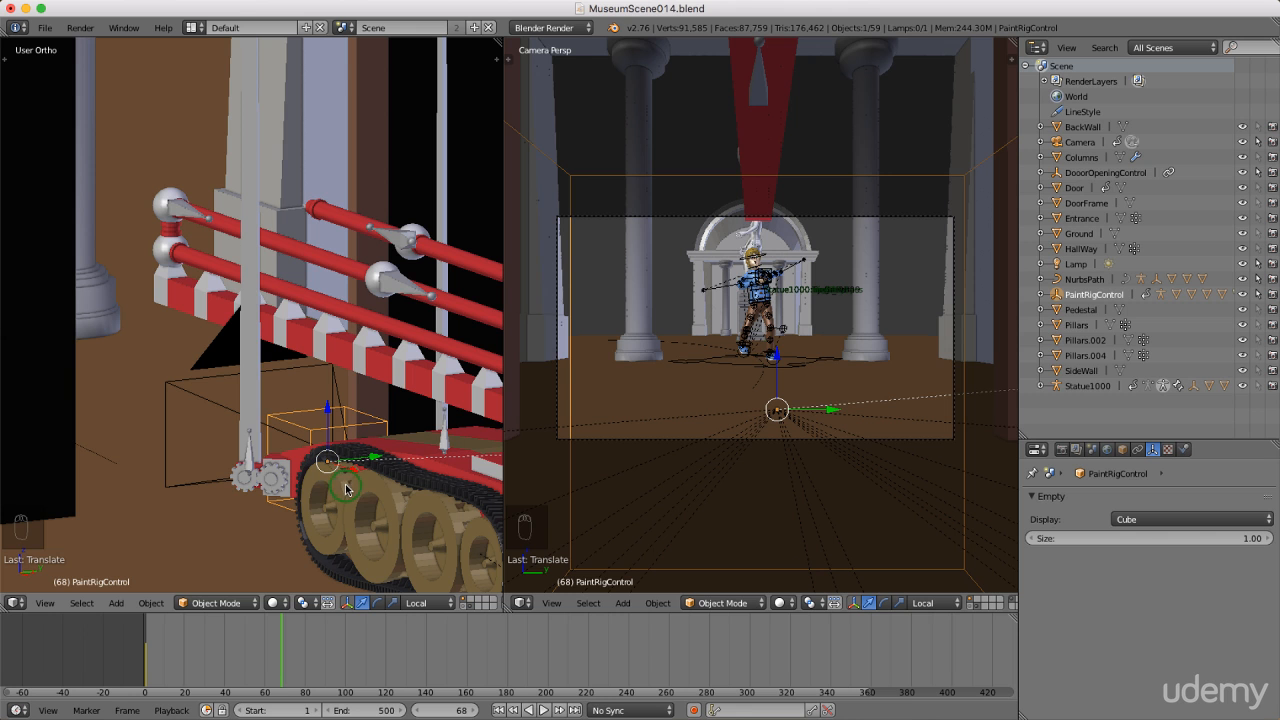
pyautogui.press('i')
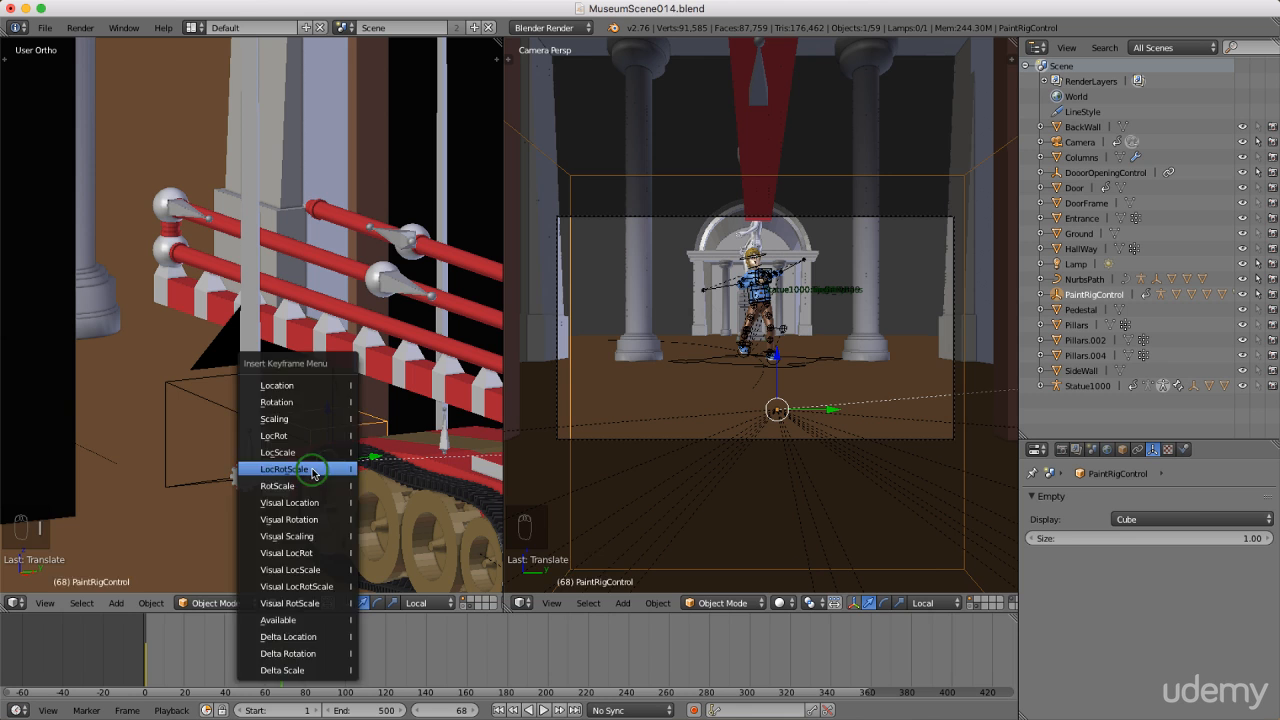
pyautogui.click(313, 472)
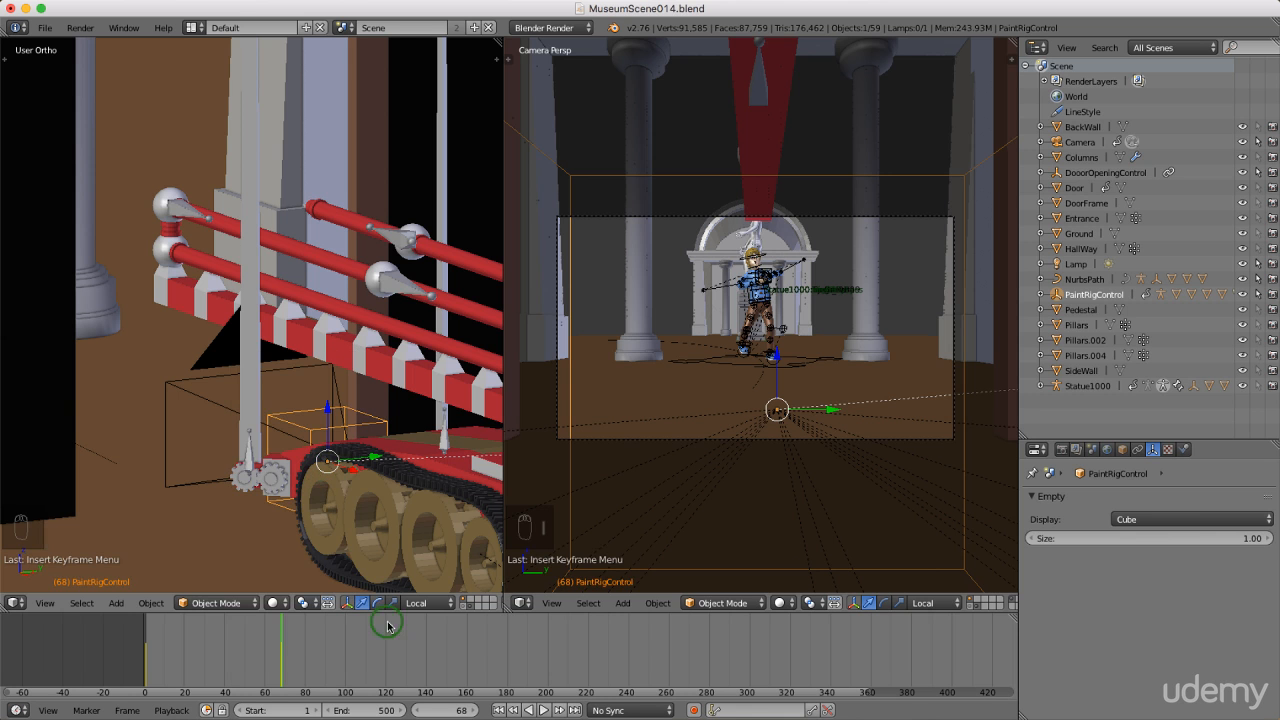
# Step: Review the rig's motion, move PaintRigControl about 2.6 units along local X at frame 68, and re-key LocRotScale
pyautogui.hotkey('alt', 'a')
pyautogui.moveTo(265, 647)
pyautogui.mouseDown()
pyautogui.moveTo(181, 645)
pyautogui.moveTo(280, 666)
pyautogui.moveTo(258, 667)
pyautogui.mouseUp()
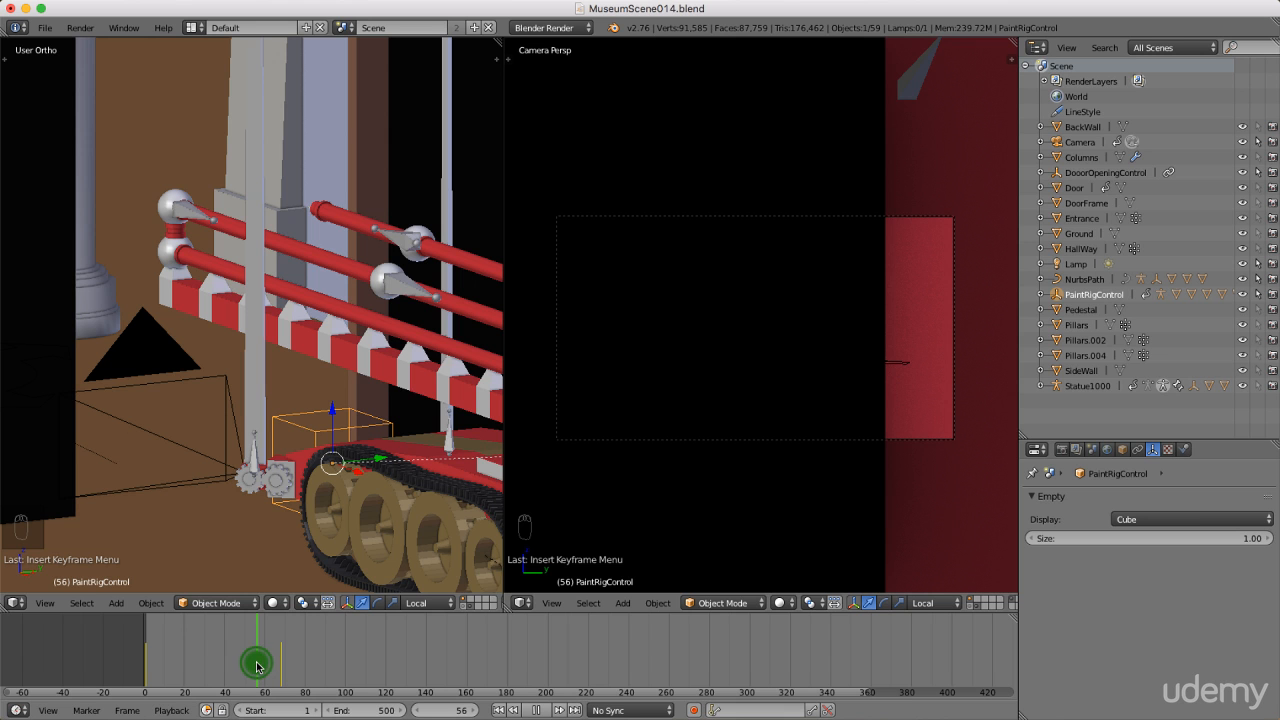
pyautogui.moveTo(258, 667); pyautogui.dragTo(282, 668)
pyautogui.press('g')
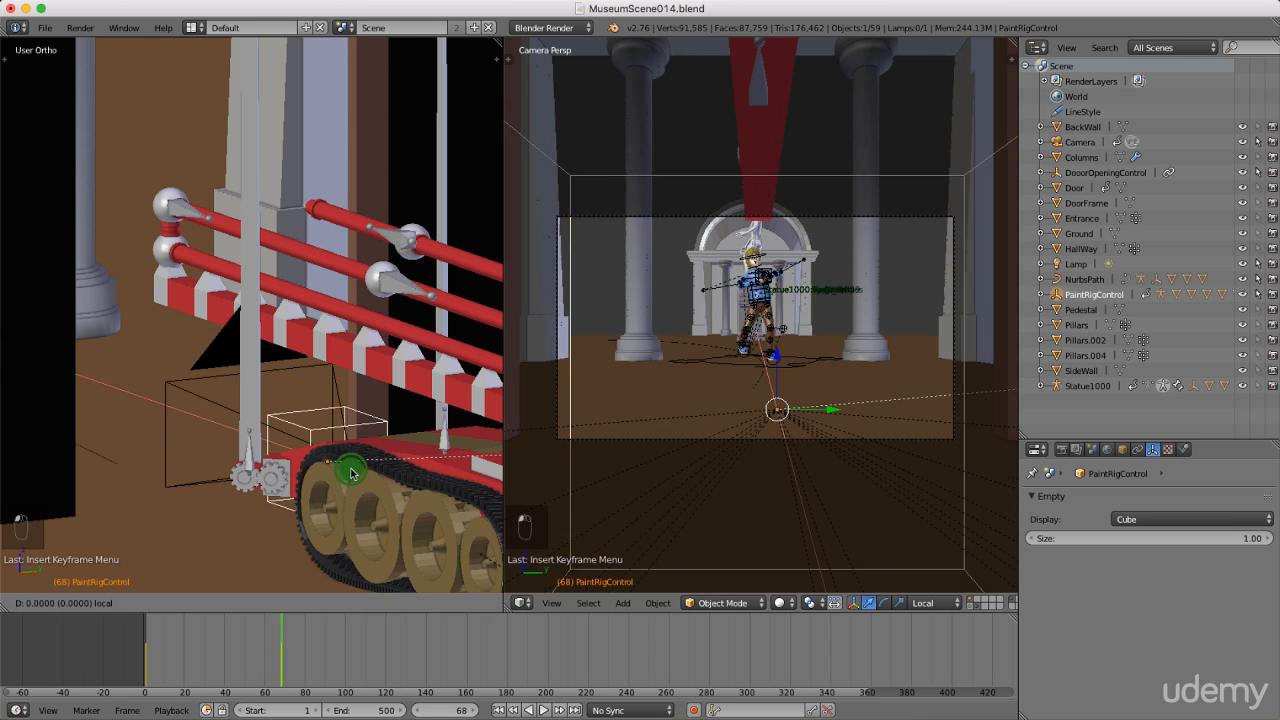
pyautogui.press('x')
pyautogui.press('x')
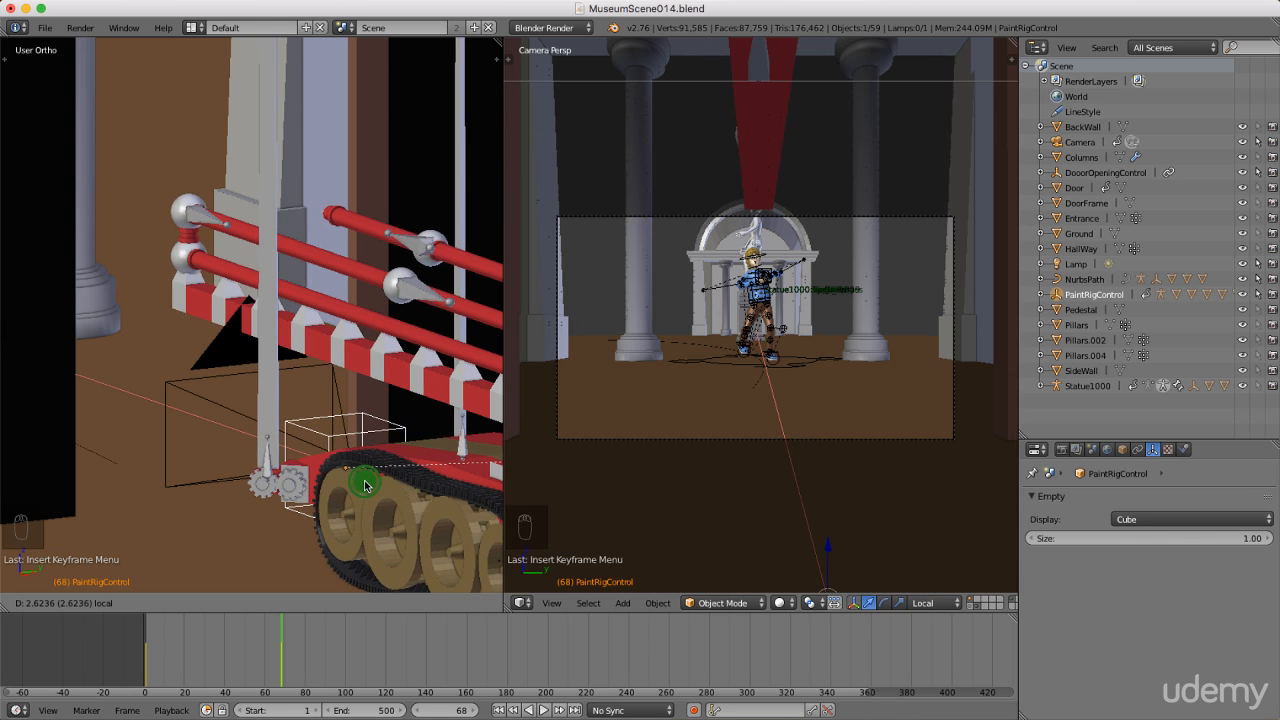
pyautogui.click(365, 486)
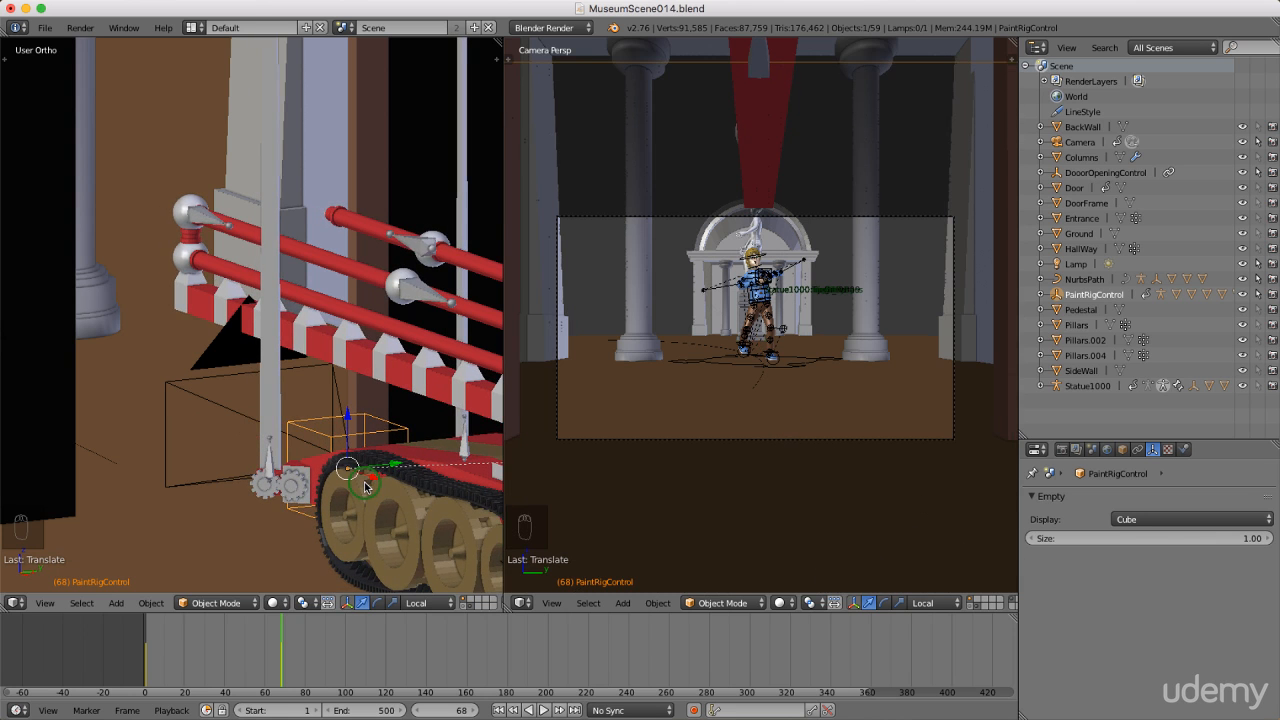
pyautogui.press('i')
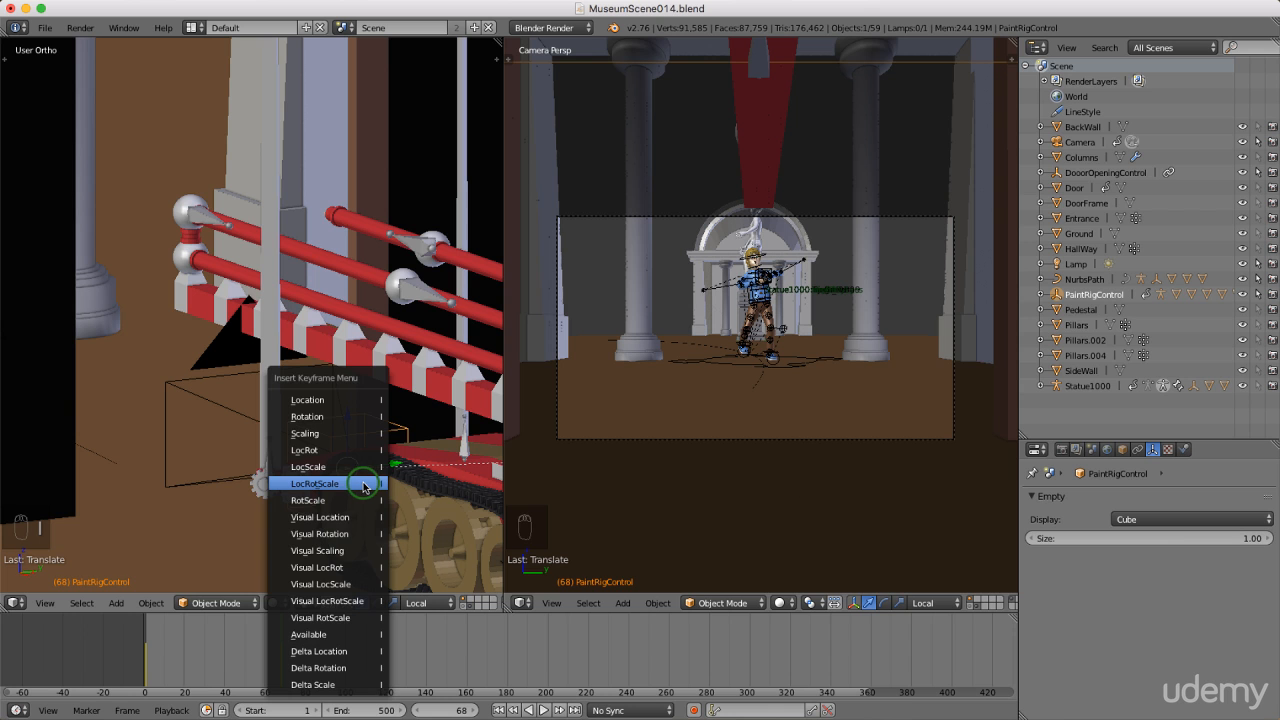
pyautogui.click(364, 484)
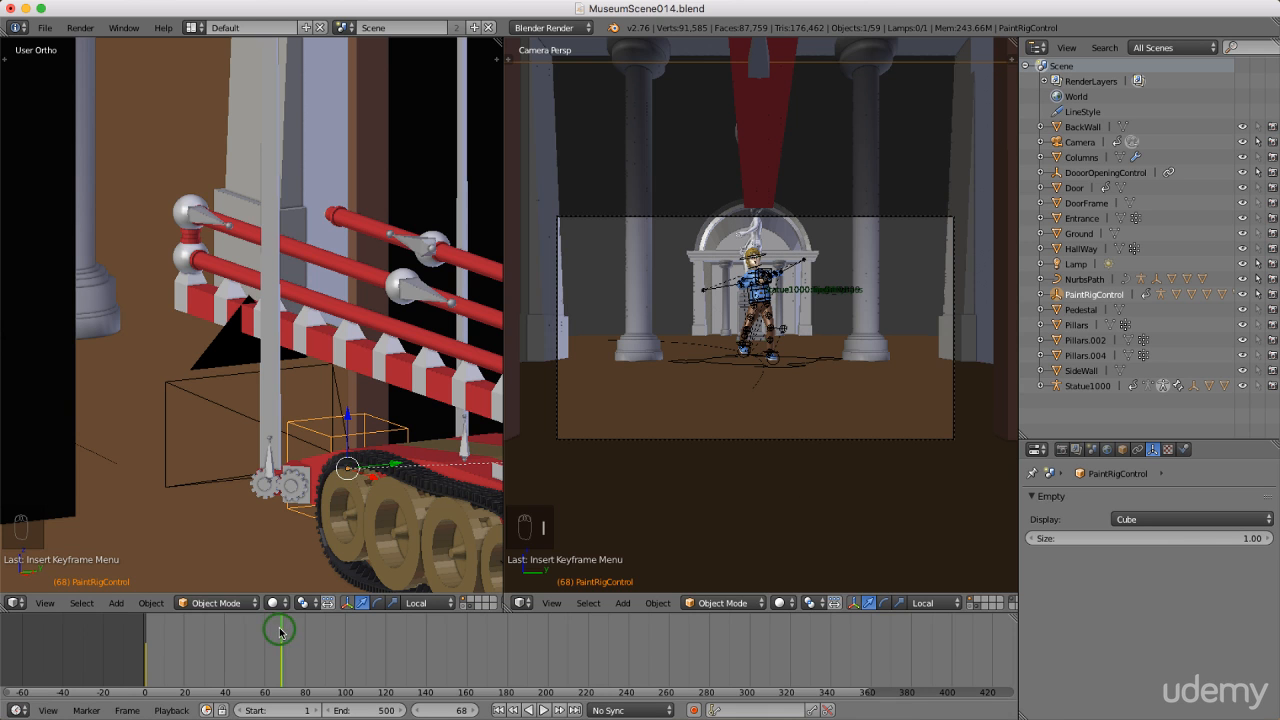
# Step: Preview the paint rig's motion up to frame 67, and select the camera back at frame 1
pyautogui.hotkey('shift', 'alt', 'a')
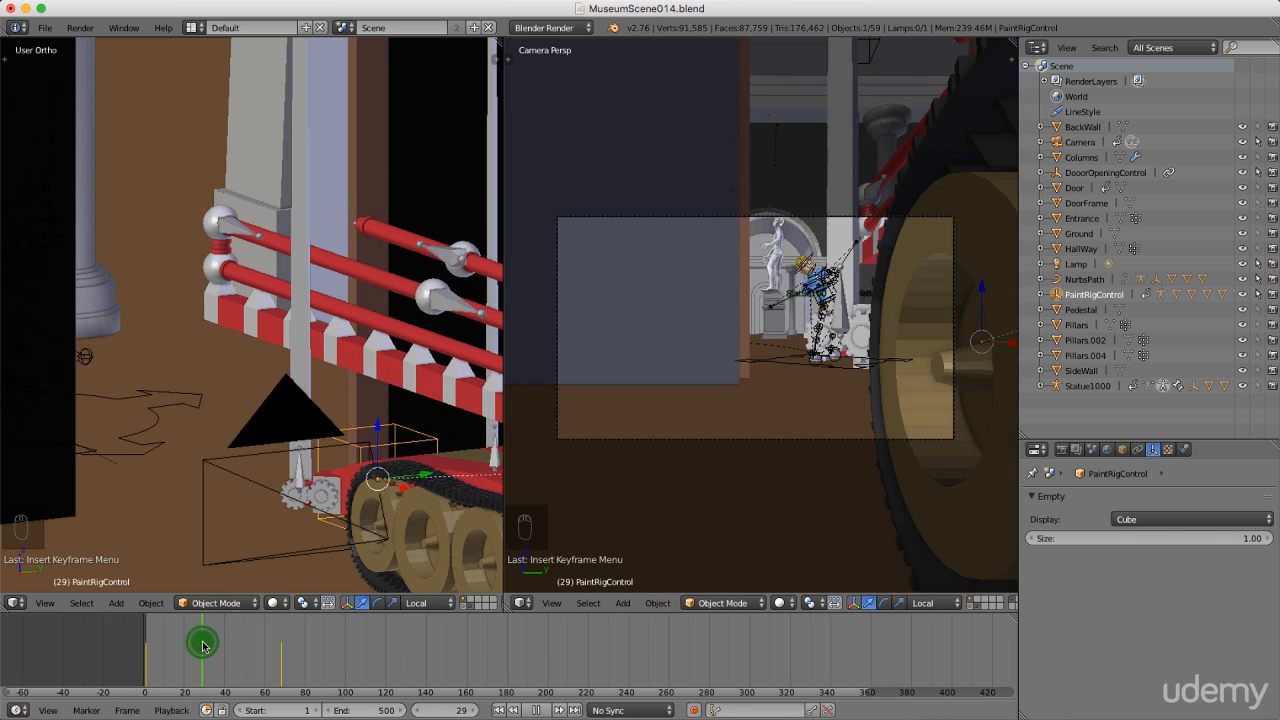
pyautogui.moveTo(197, 646); pyautogui.dragTo(278, 667)
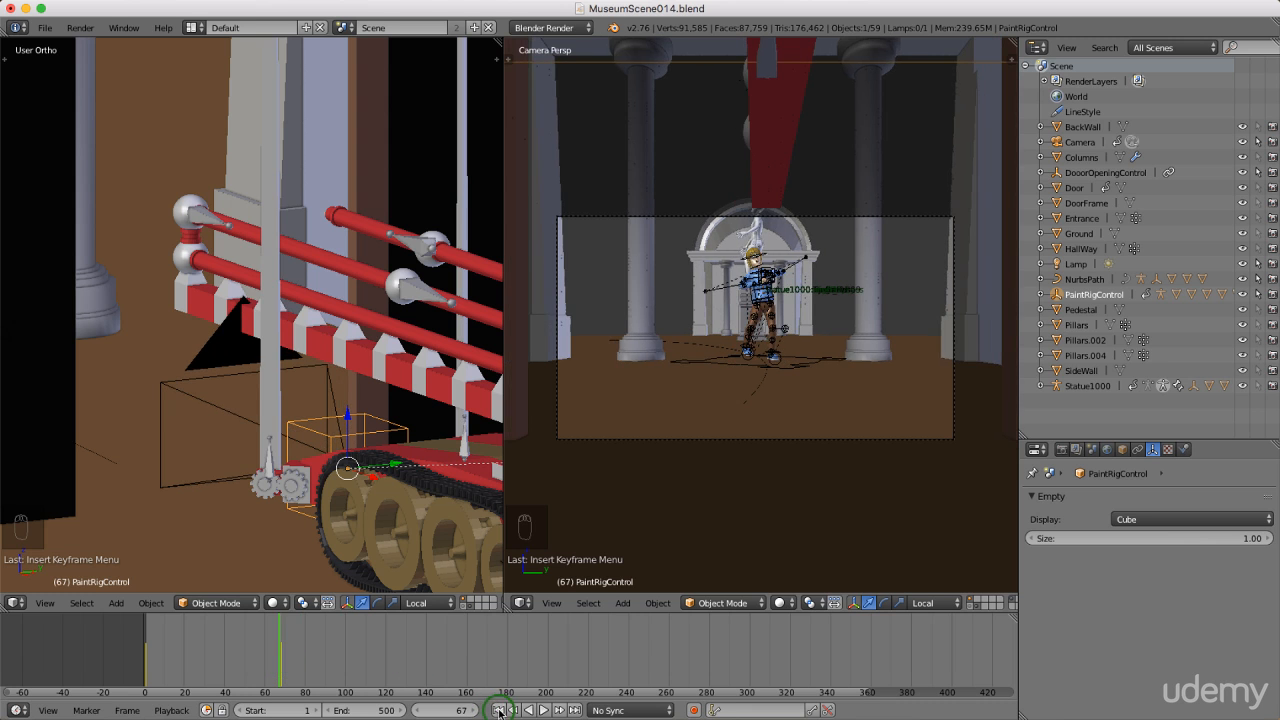
pyautogui.hotkey('shift', 'Left')
pyautogui.scroll(-10, 397, 466)
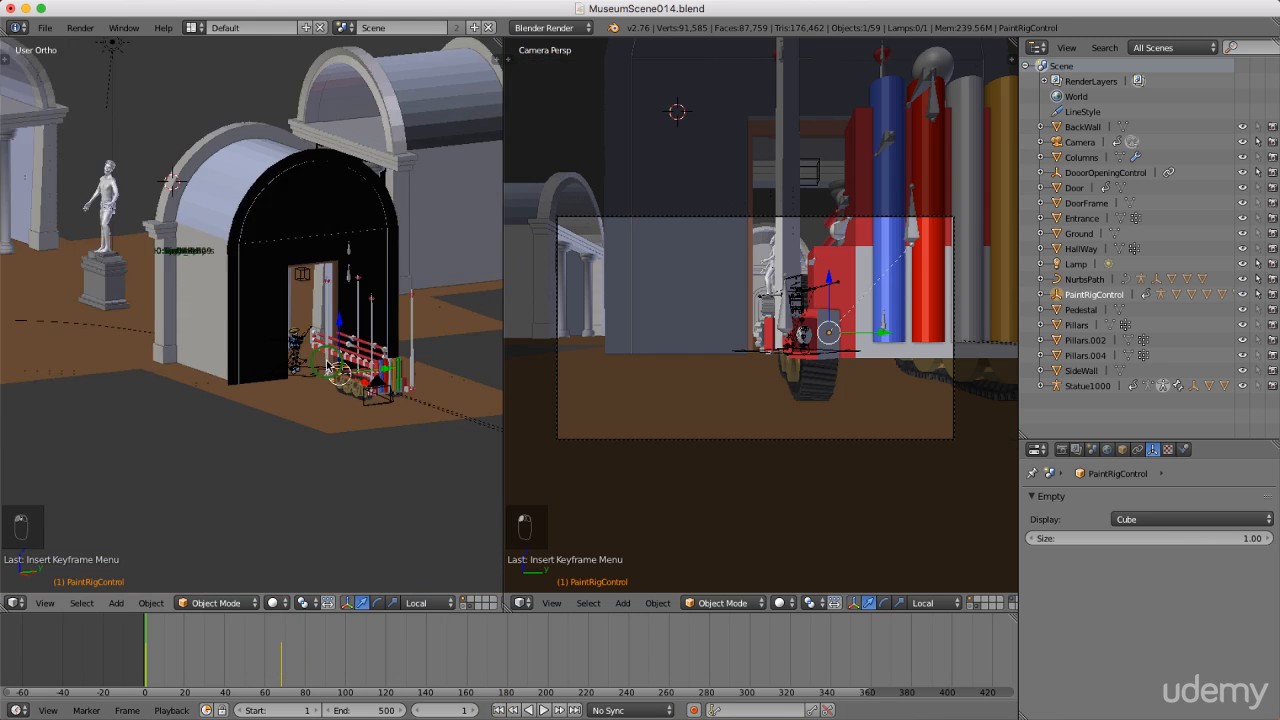
pyautogui.rightClick(653, 443)
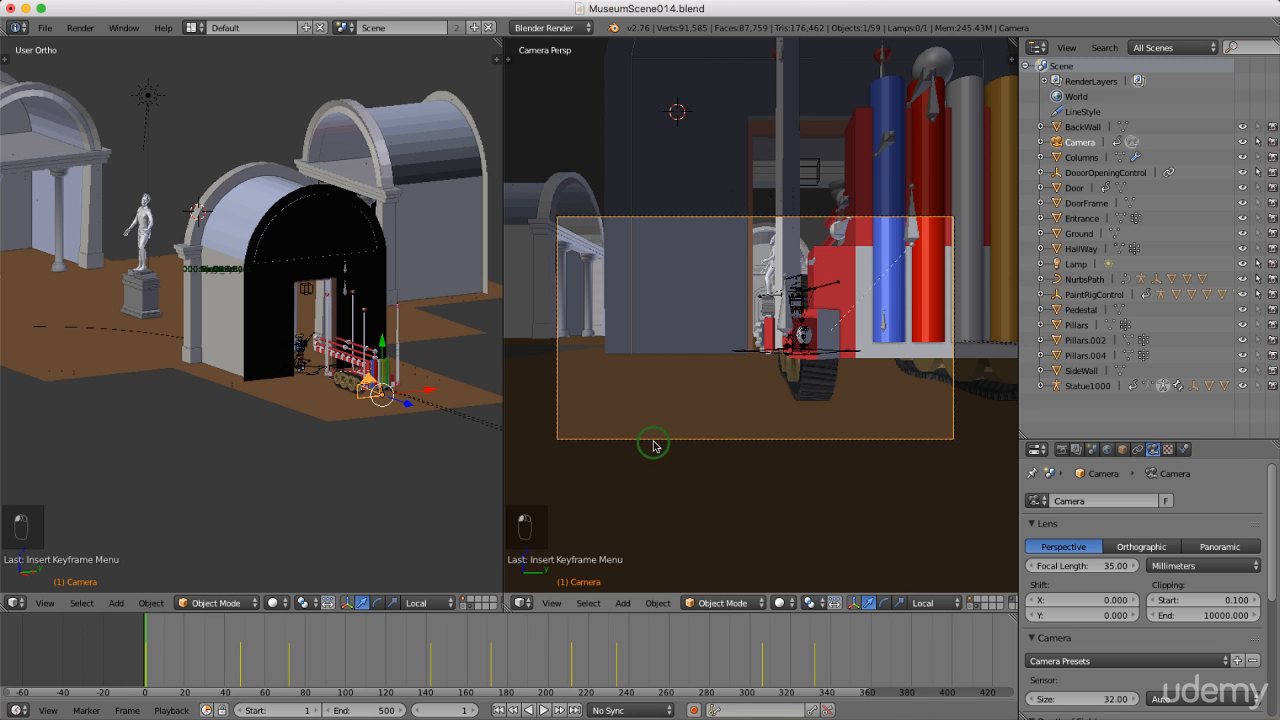
# Step: Examine the camera's framing of the character and statue at frame 327 in a widened camera view
pyautogui.click(802, 647)
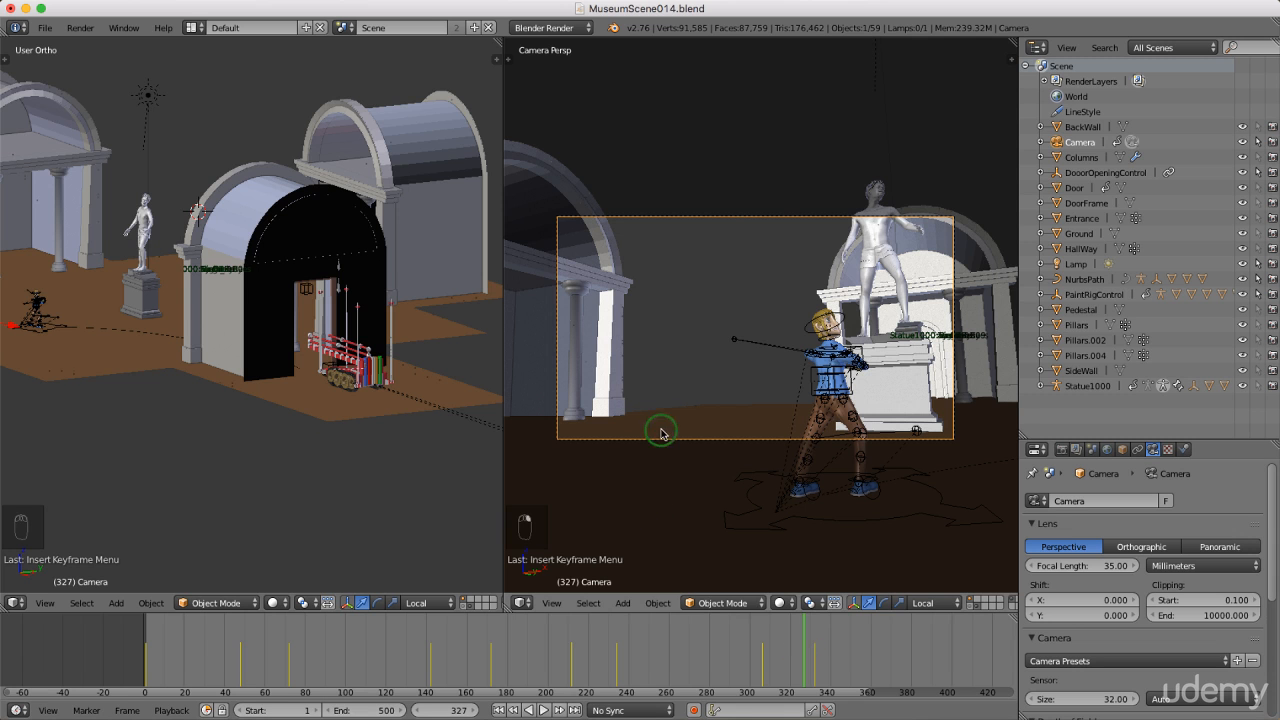
pyautogui.scroll(-2, 720, 443)
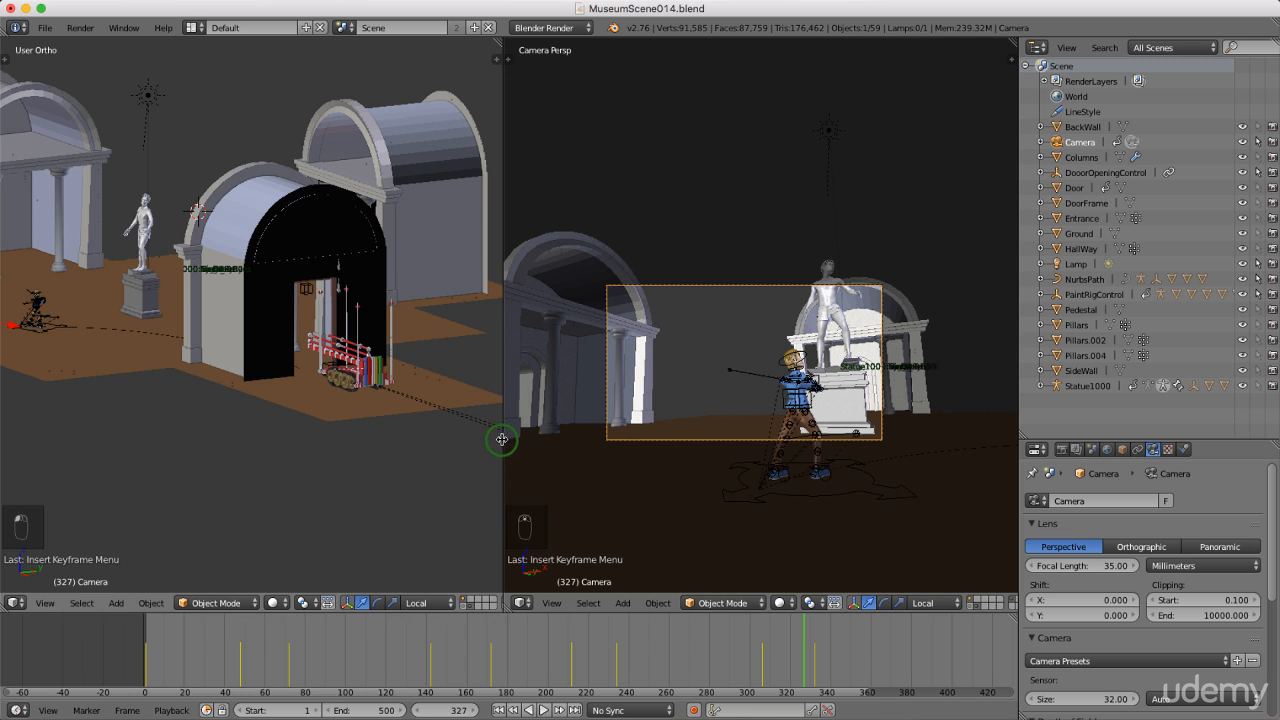
pyautogui.moveTo(502, 439); pyautogui.dragTo(430, 451)
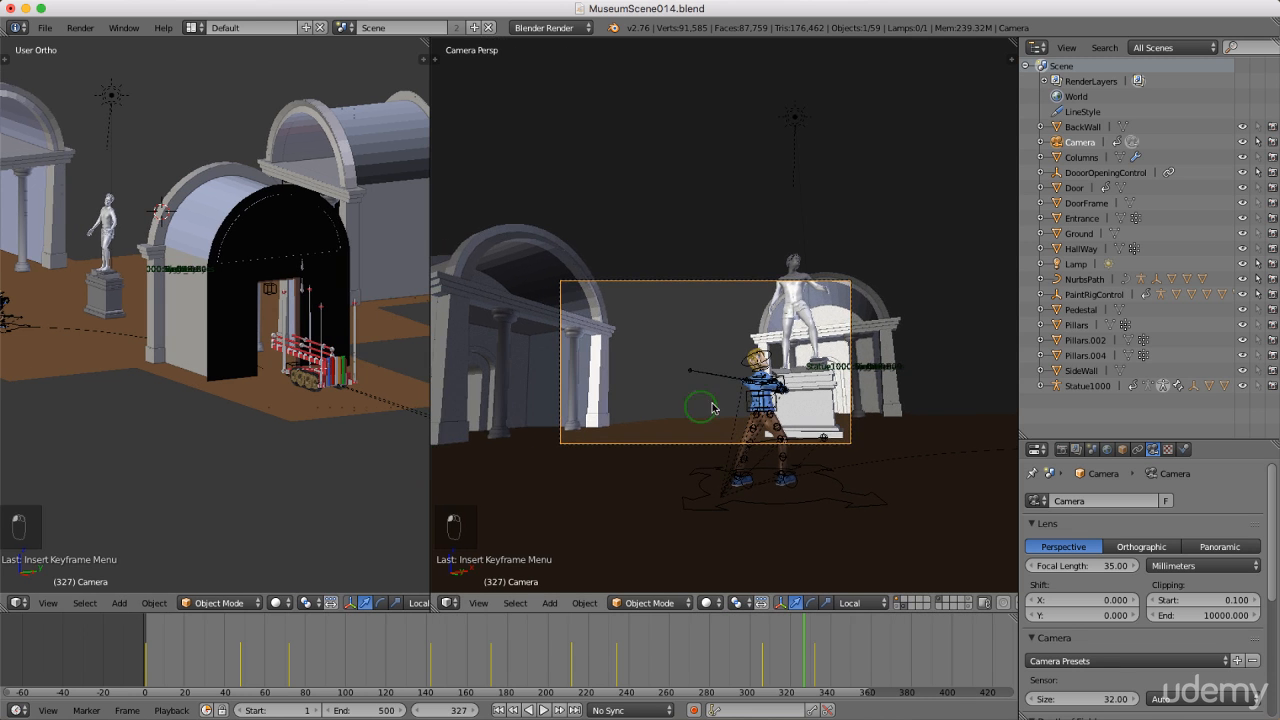
pyautogui.scroll(3, 745, 395)
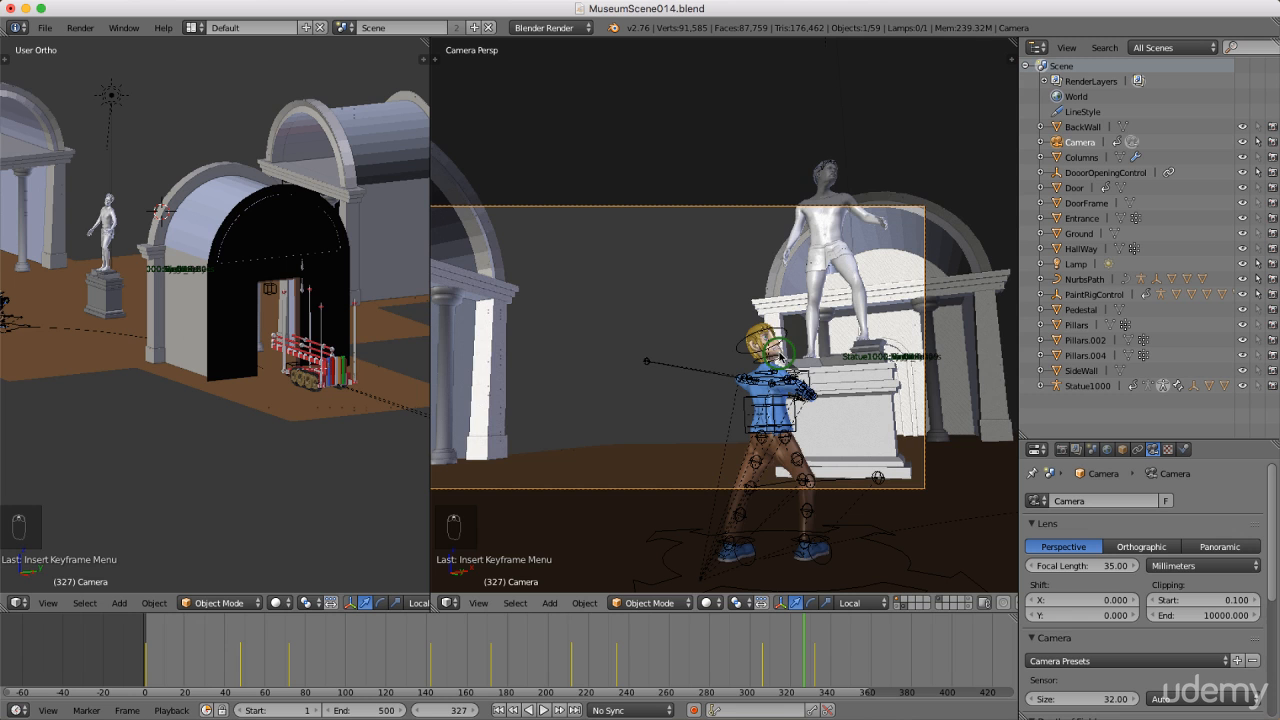
pyautogui.scroll(-2, 805, 395)
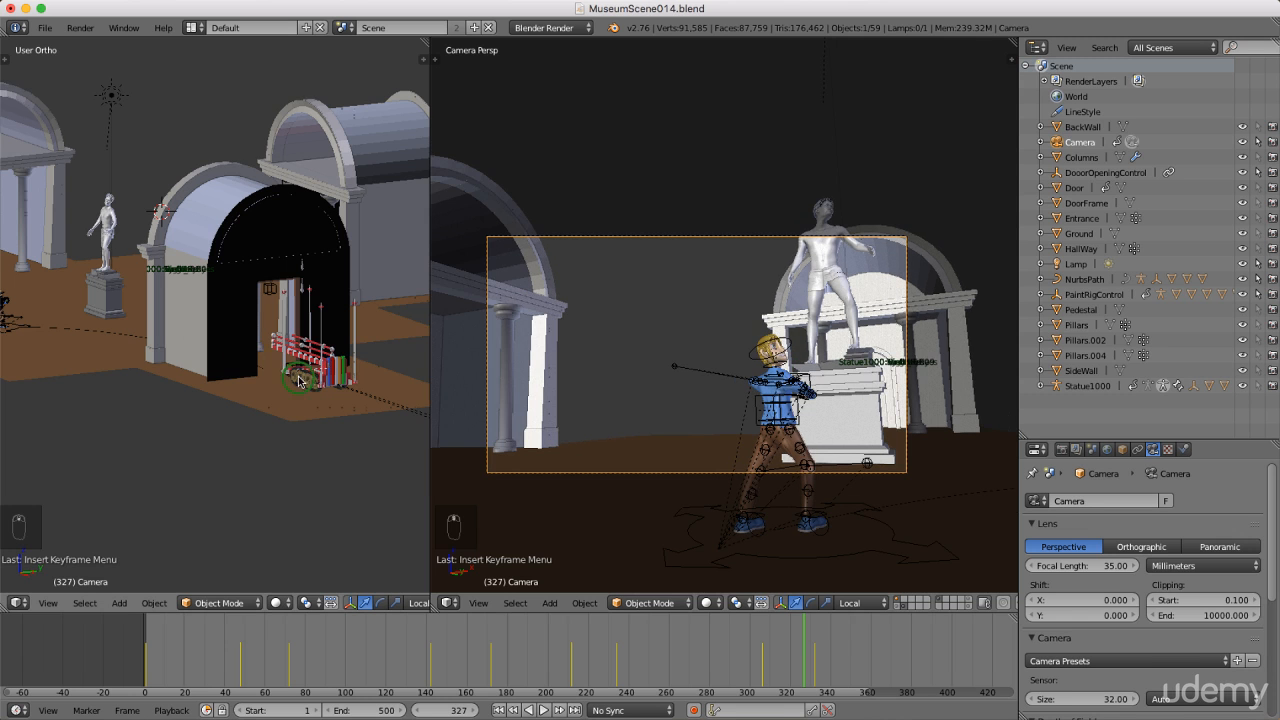
pyautogui.scroll(-2, 160, 368)
pyautogui.scroll(1, 72, 330)
pyautogui.scroll(5, 101, 330)
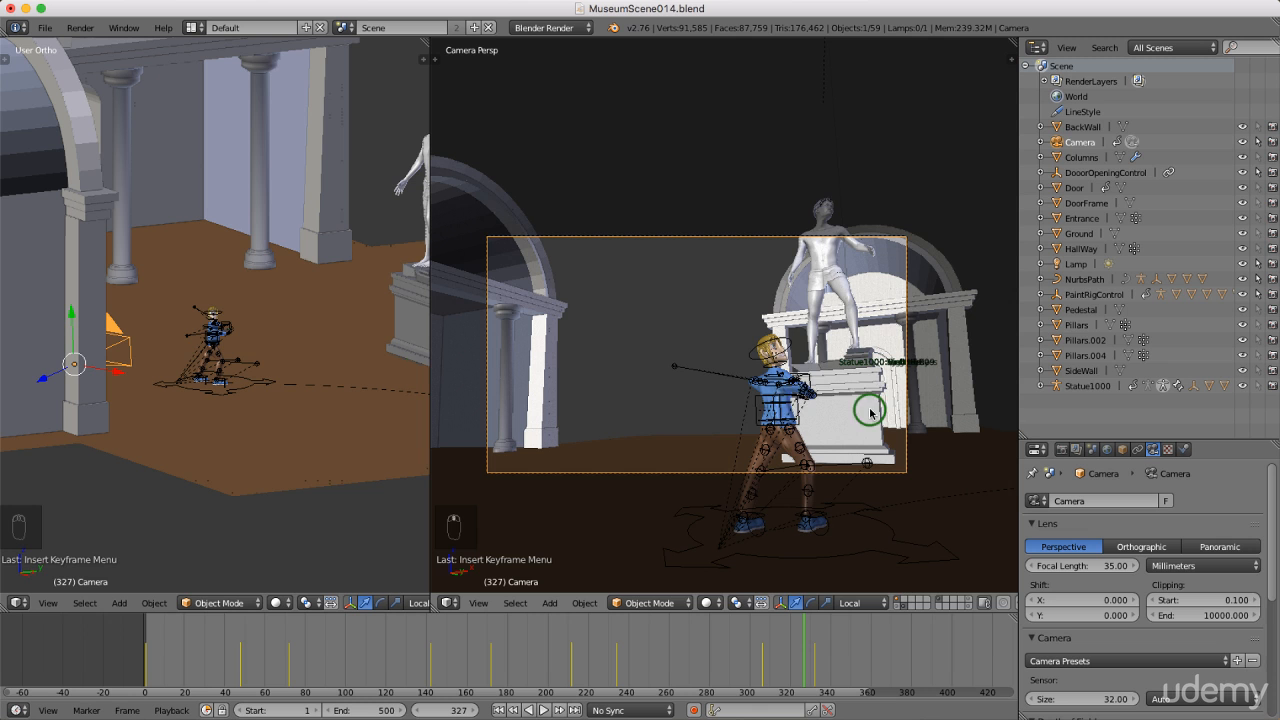
pyautogui.scroll(2, 805, 375)
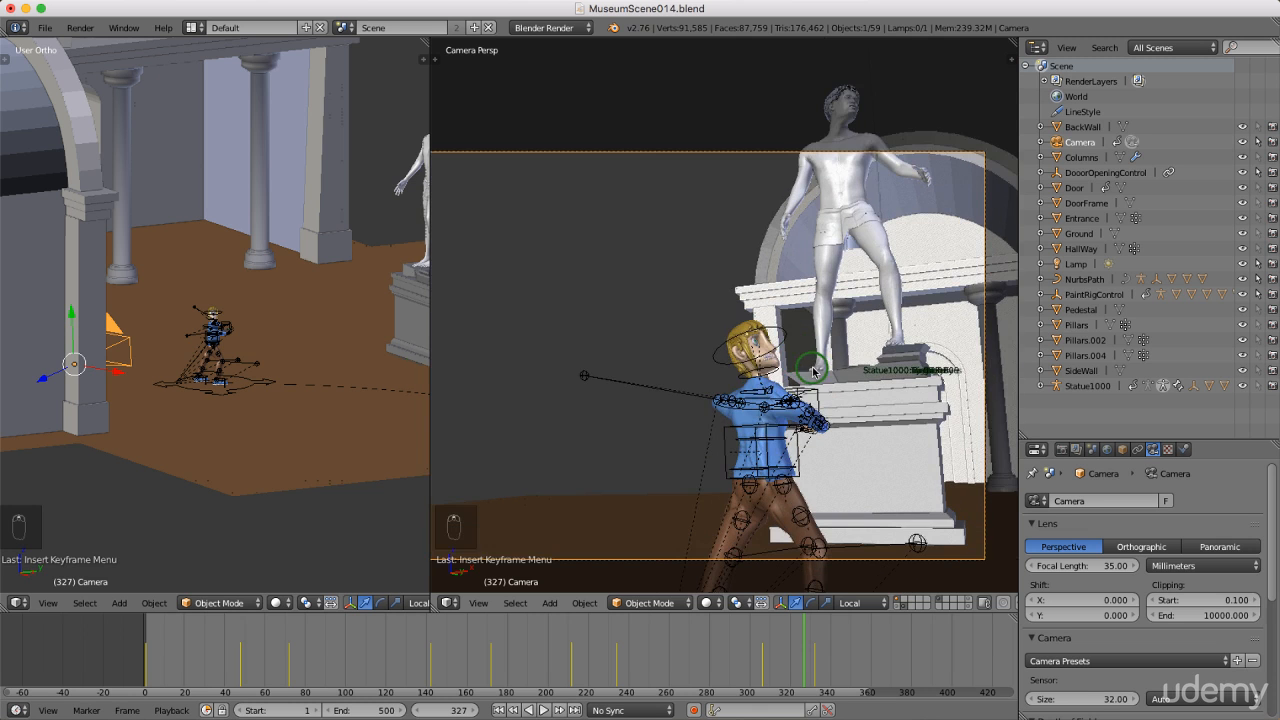
pyautogui.scroll(-1, 830, 378)
pyautogui.scroll(-2, 908, 418)
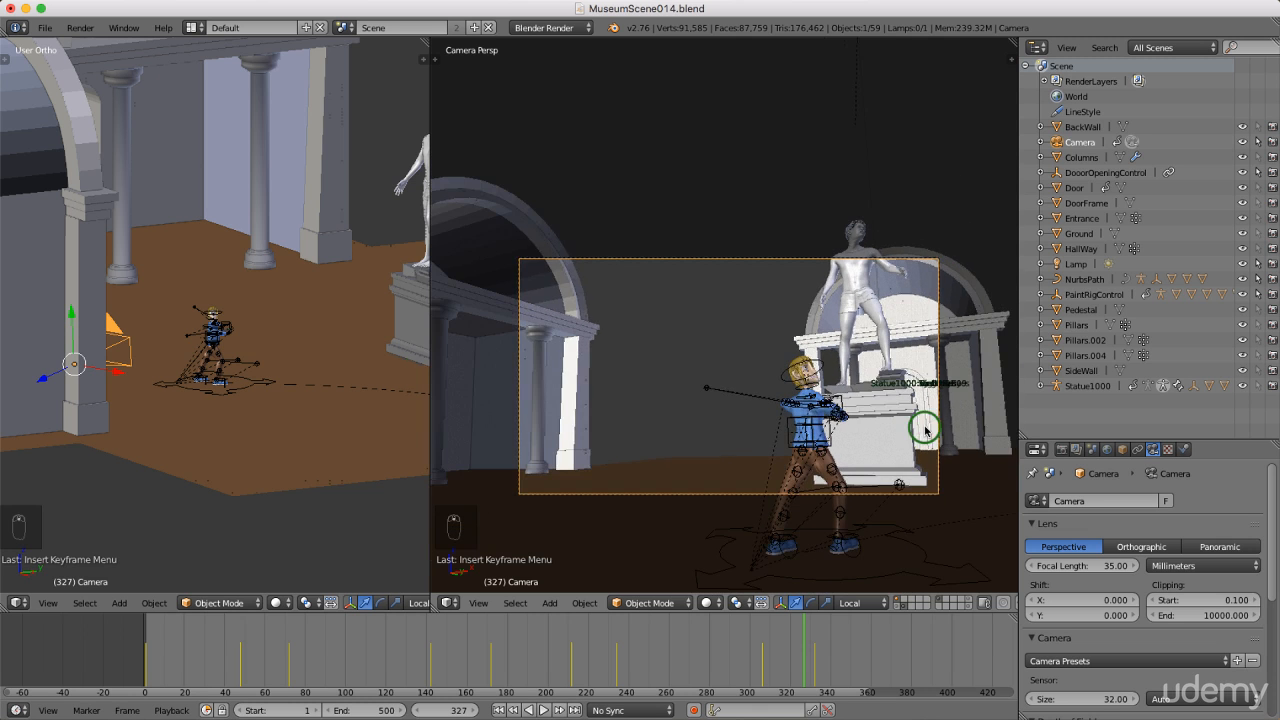
pyautogui.scroll(-1, 895, 434)
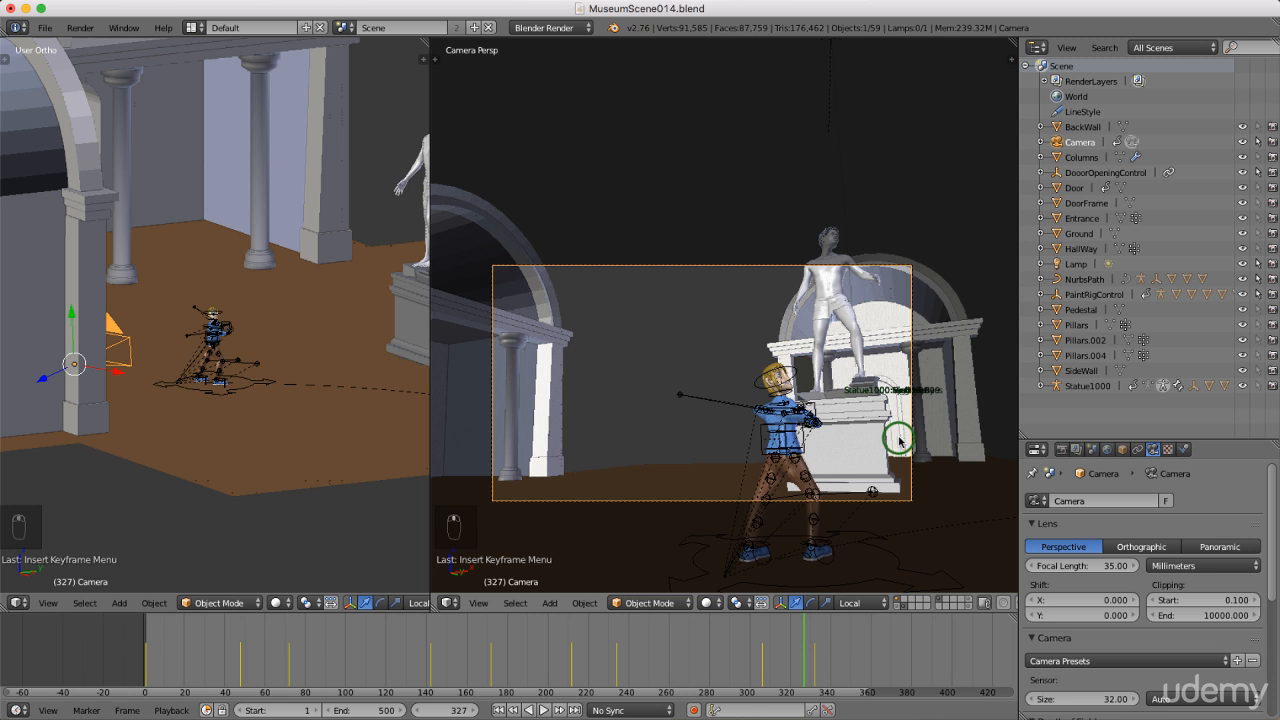
# Step: Select the character rig's head bone and insert a keyframe for it at frame 323
pyautogui.click(790, 643)
pyautogui.moveTo(790, 643)
pyautogui.mouseDown()
pyautogui.moveTo(766, 640)
pyautogui.moveTo(802, 656)
pyautogui.mouseUp()
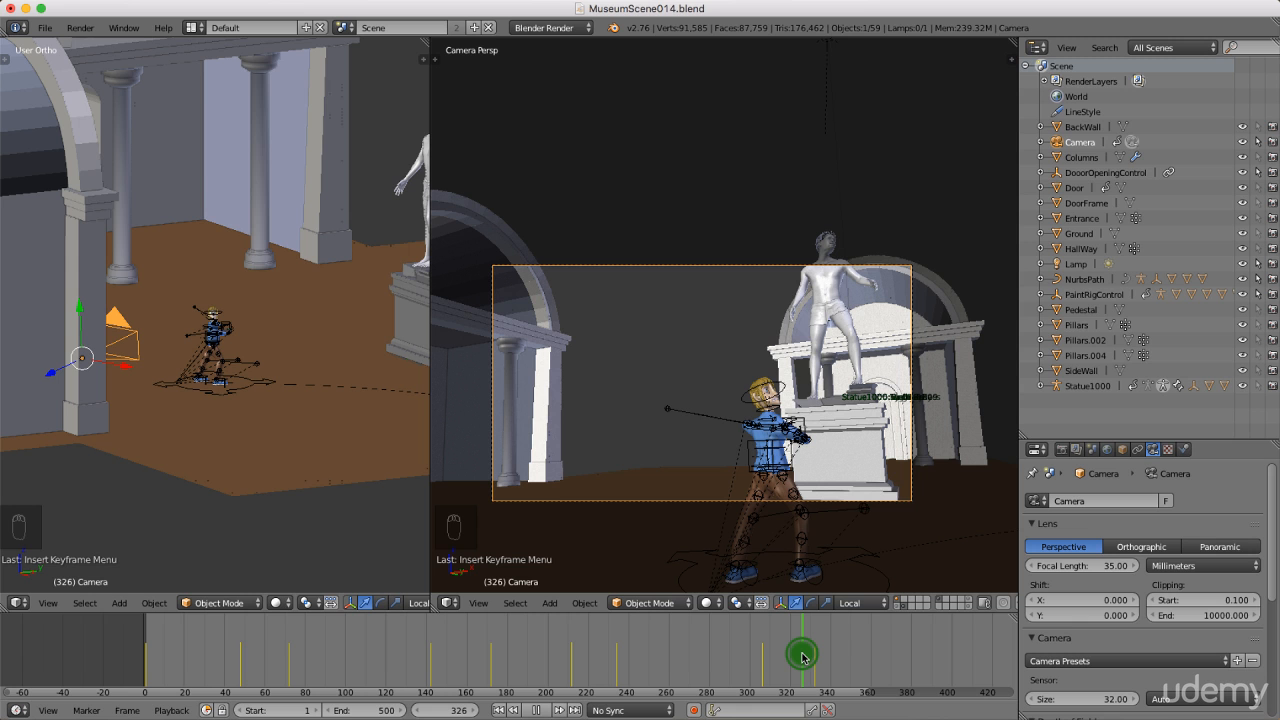
pyautogui.moveTo(802, 656); pyautogui.dragTo(797, 656)
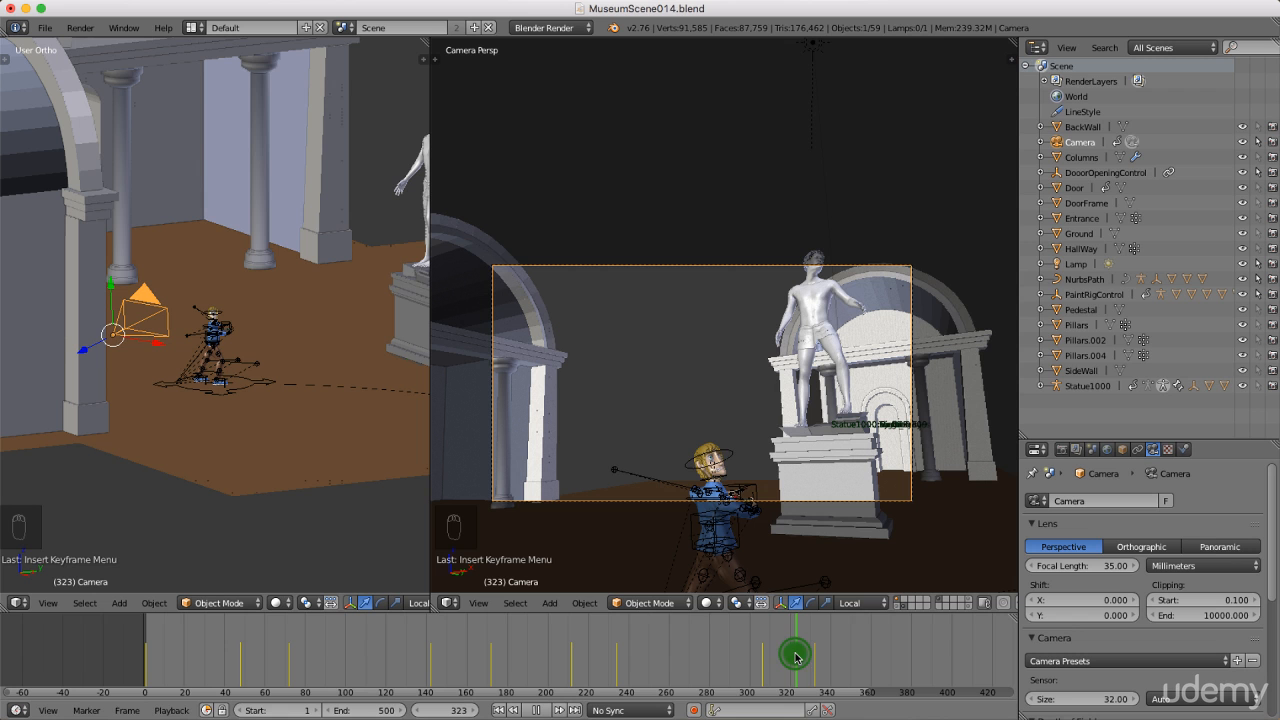
pyautogui.rightClick(729, 456)
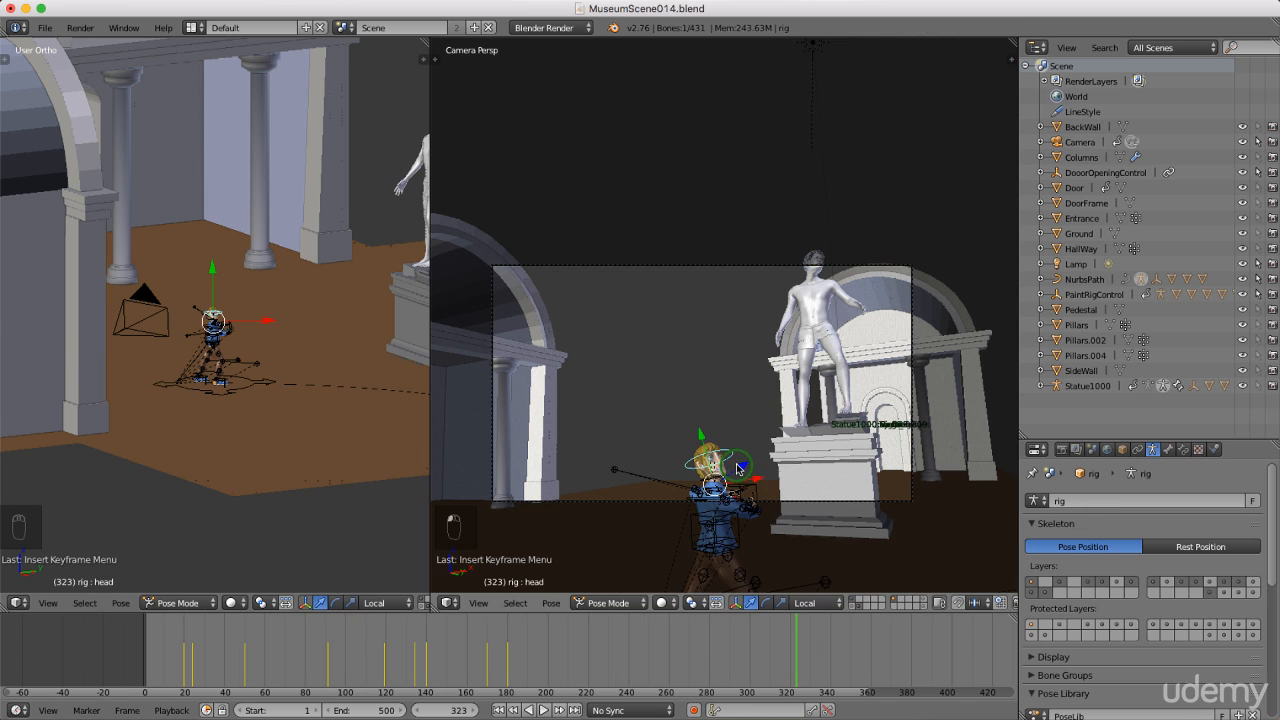
pyautogui.press('i')
pyautogui.click(720, 466)
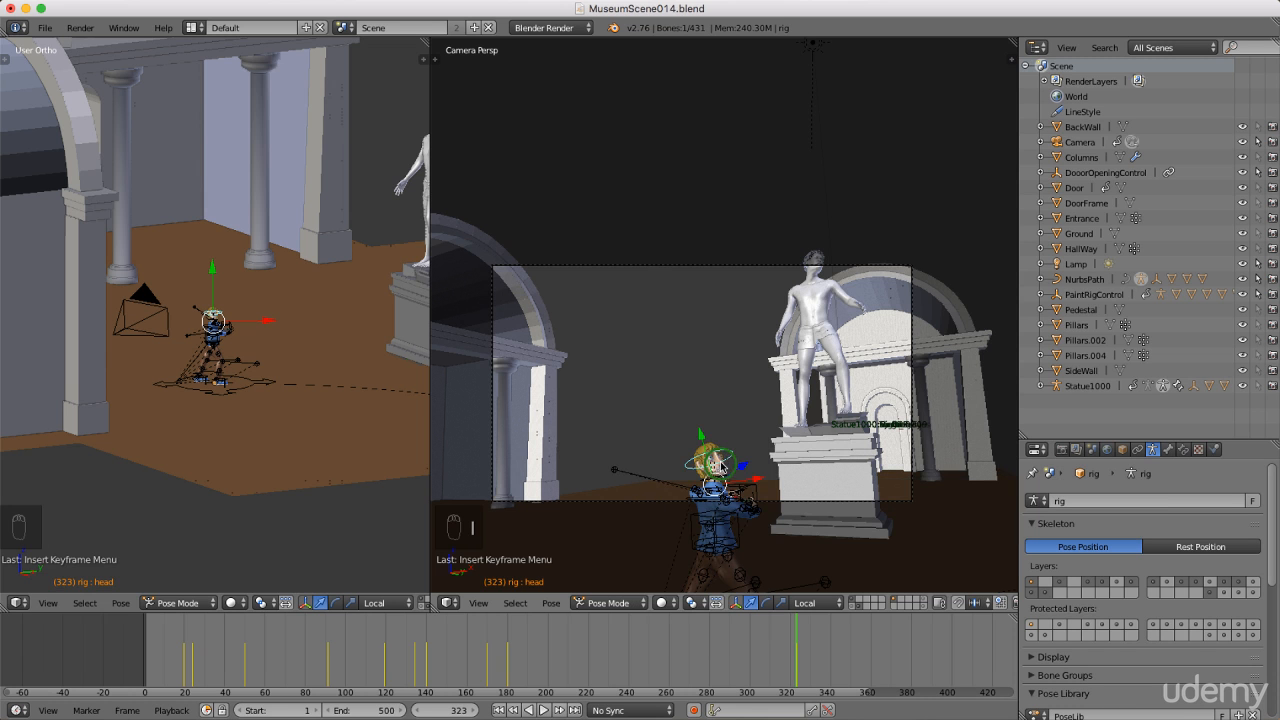
# Step: Advance the animation to frame 328 and switch the transform manipulator to rotation in both 3D views
pyautogui.click(797, 628)
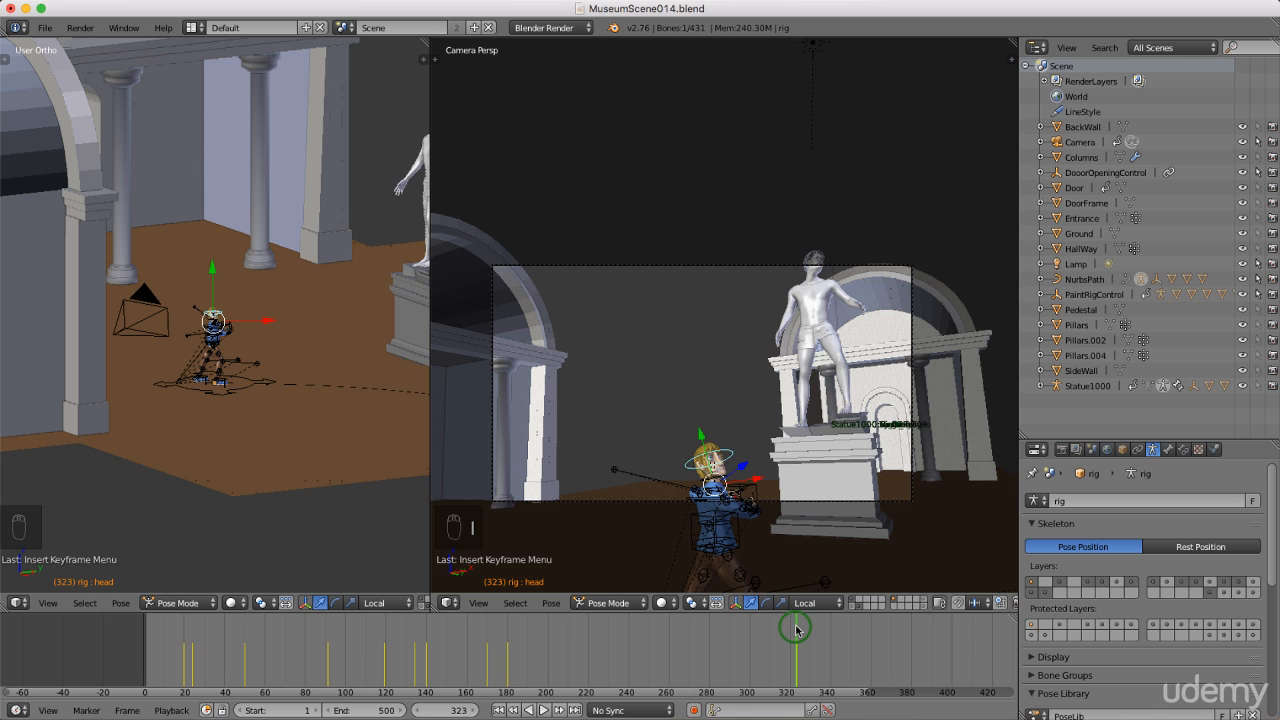
pyautogui.hotkey('alt', 'a')
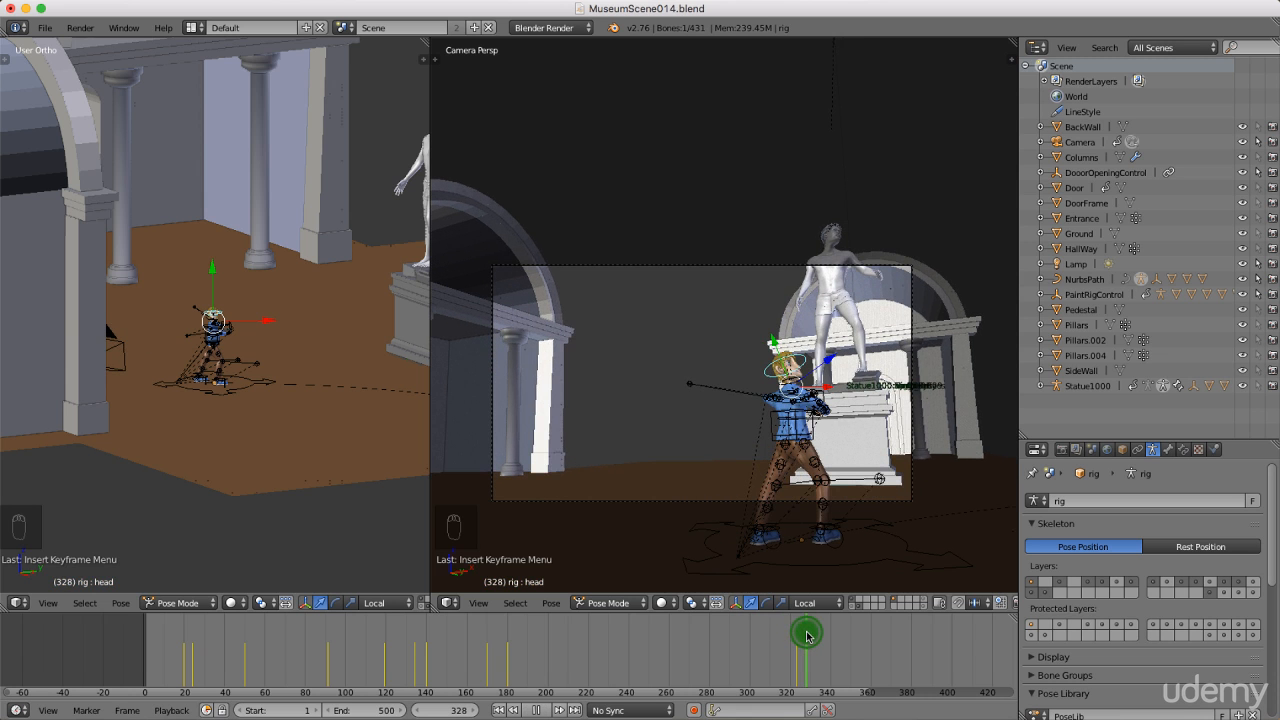
pyautogui.hotkey('alt', 'a')
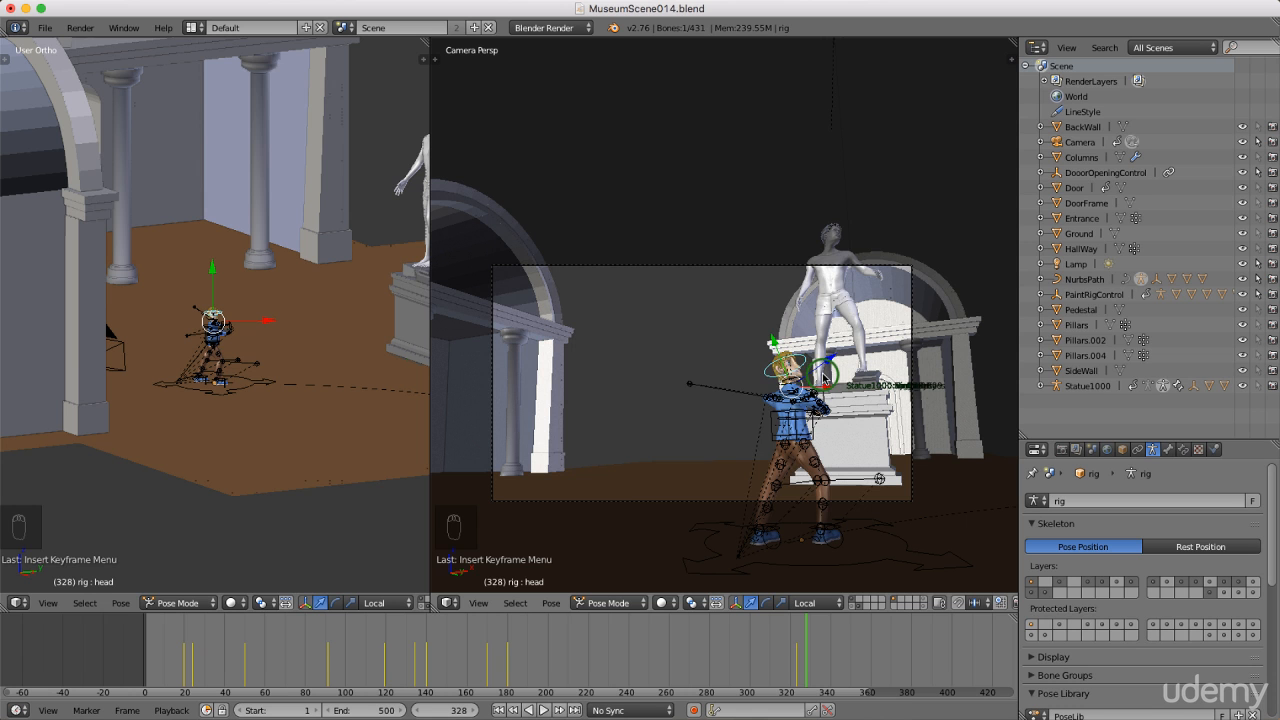
pyautogui.hotkey('ctrl', 'space')
pyautogui.click(880, 375)
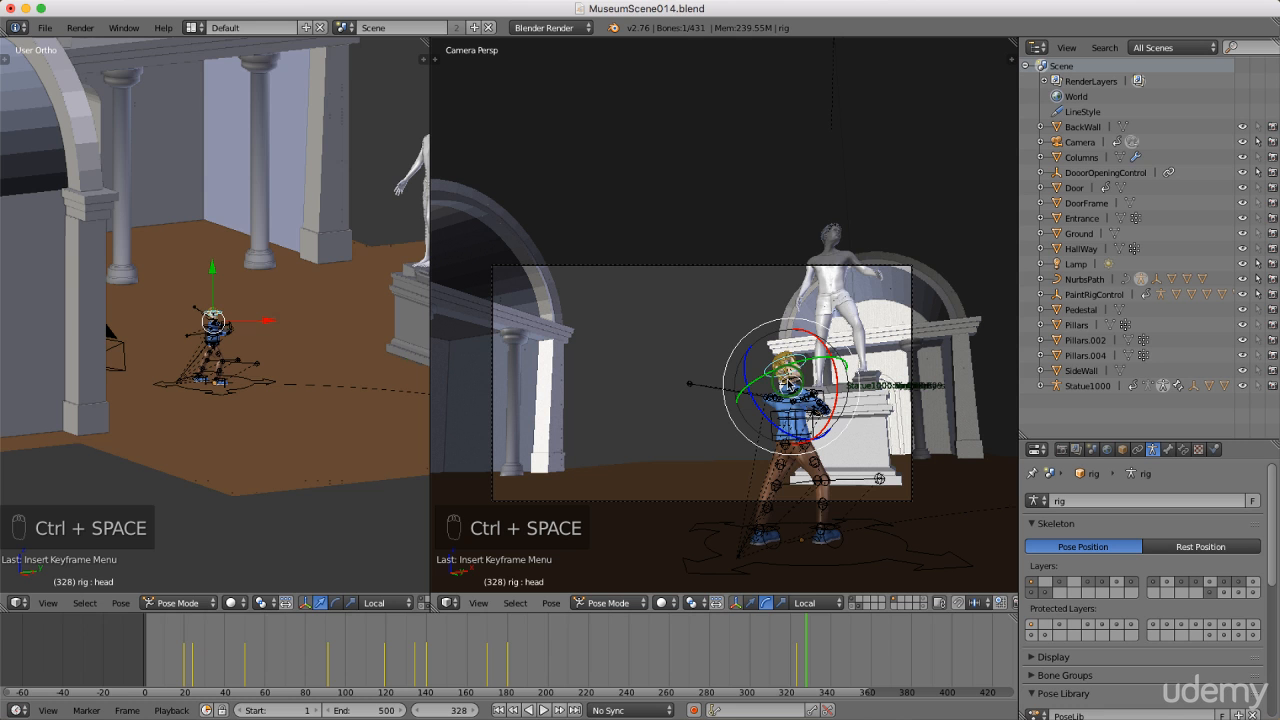
pyautogui.scroll(5, 208, 325)
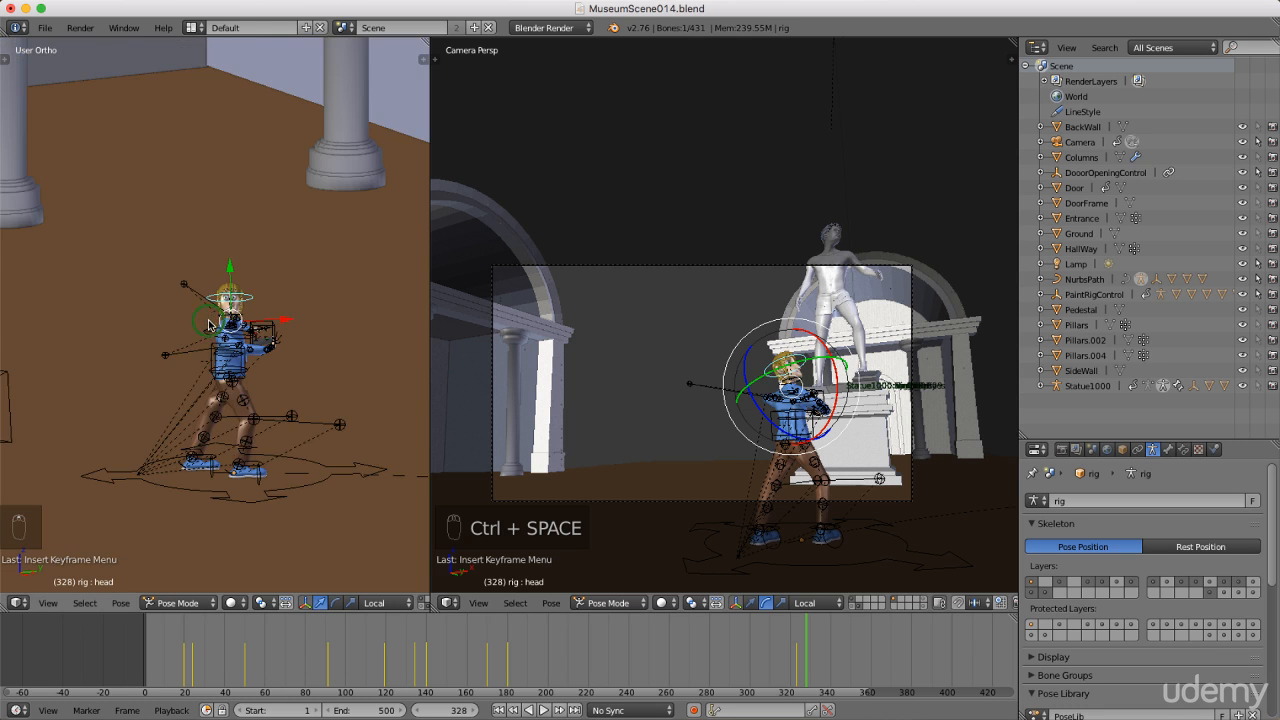
pyautogui.scroll(5, 208, 325)
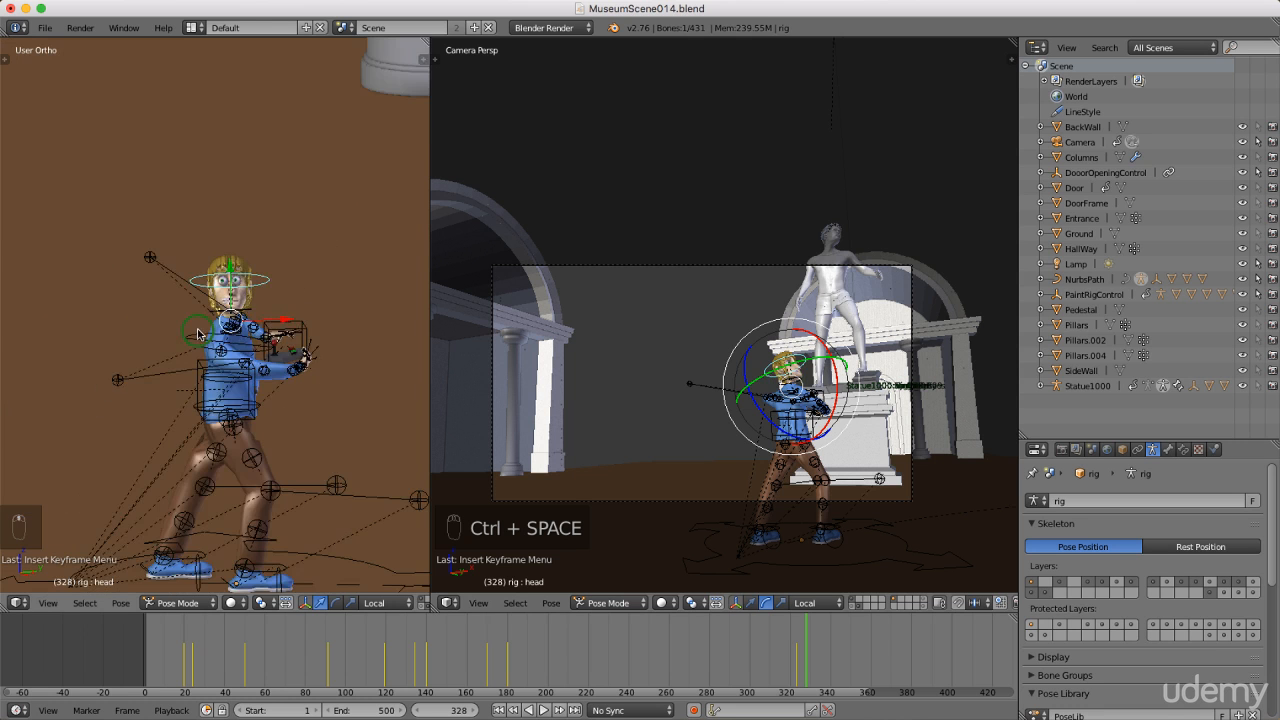
pyautogui.scroll(3, 198, 334)
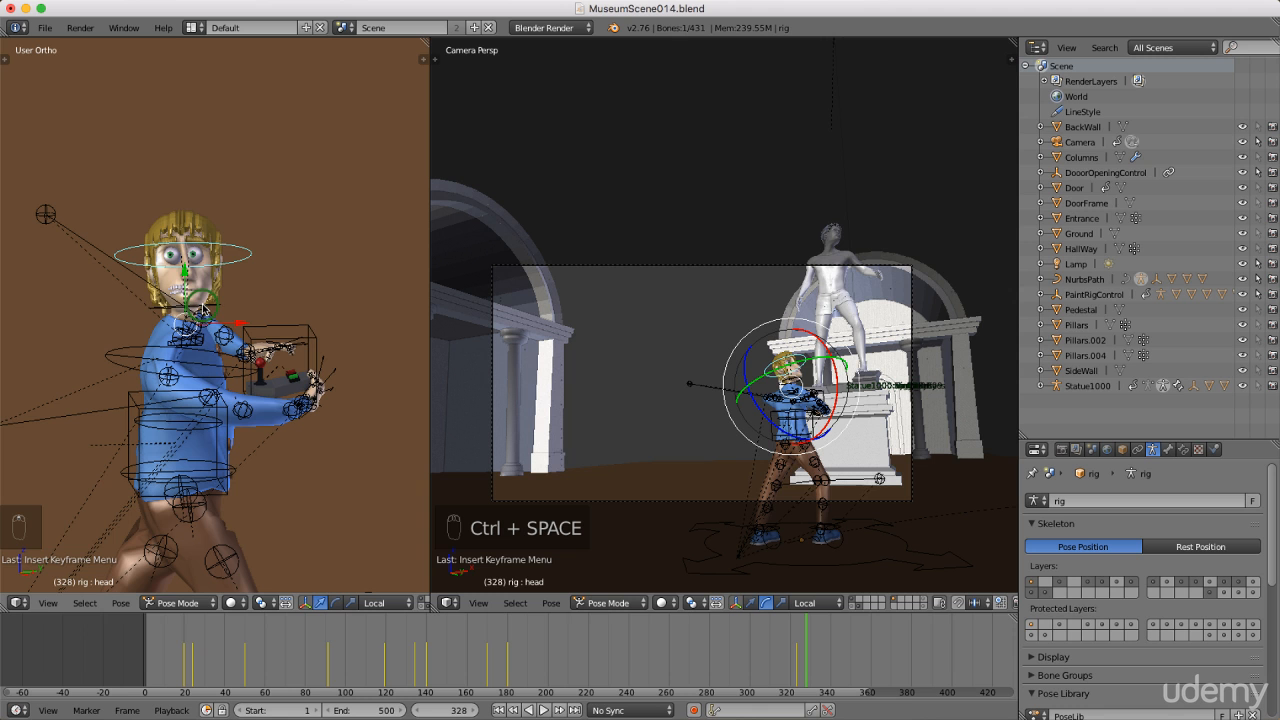
pyautogui.hotkey('ctrl', 'space')
pyautogui.click(306, 303)
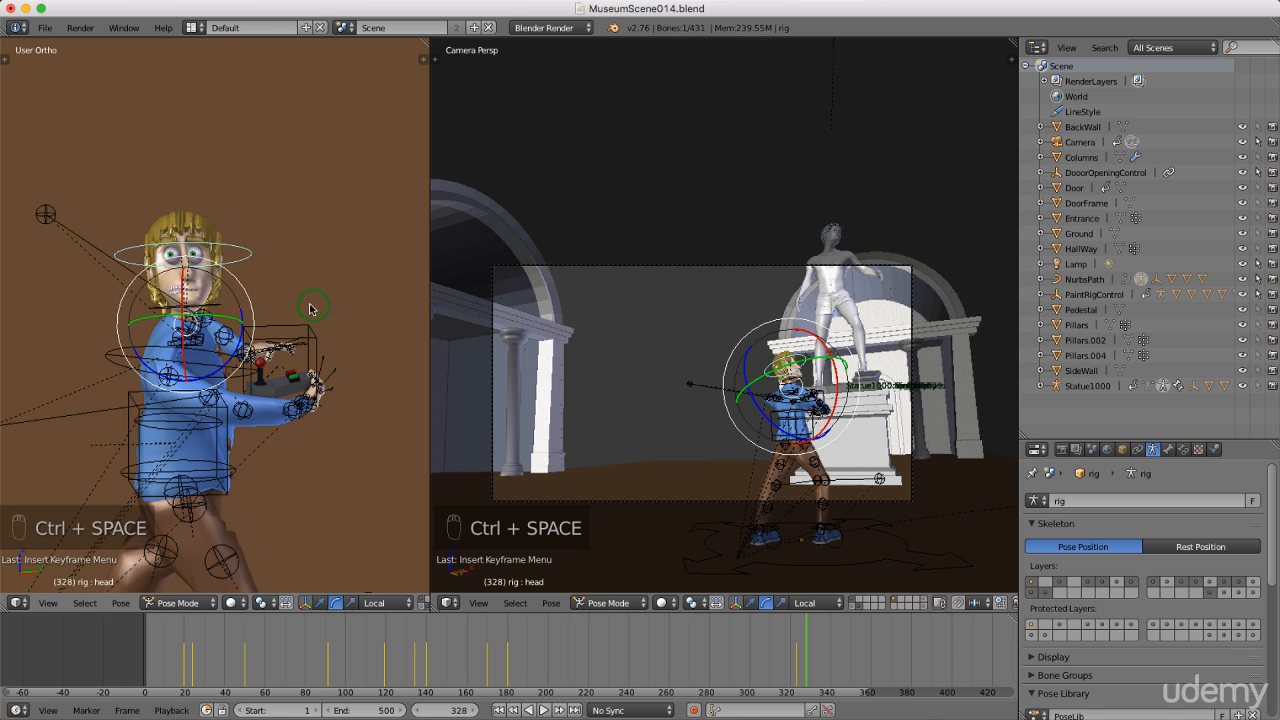
# Step: Rotate the head bone so the character faces the statue at frame 328, and insert a LocRotScale keyframe
pyautogui.click(143, 322)
pyautogui.moveTo(147, 322); pyautogui.dragTo(181, 325)
pyautogui.press('i')
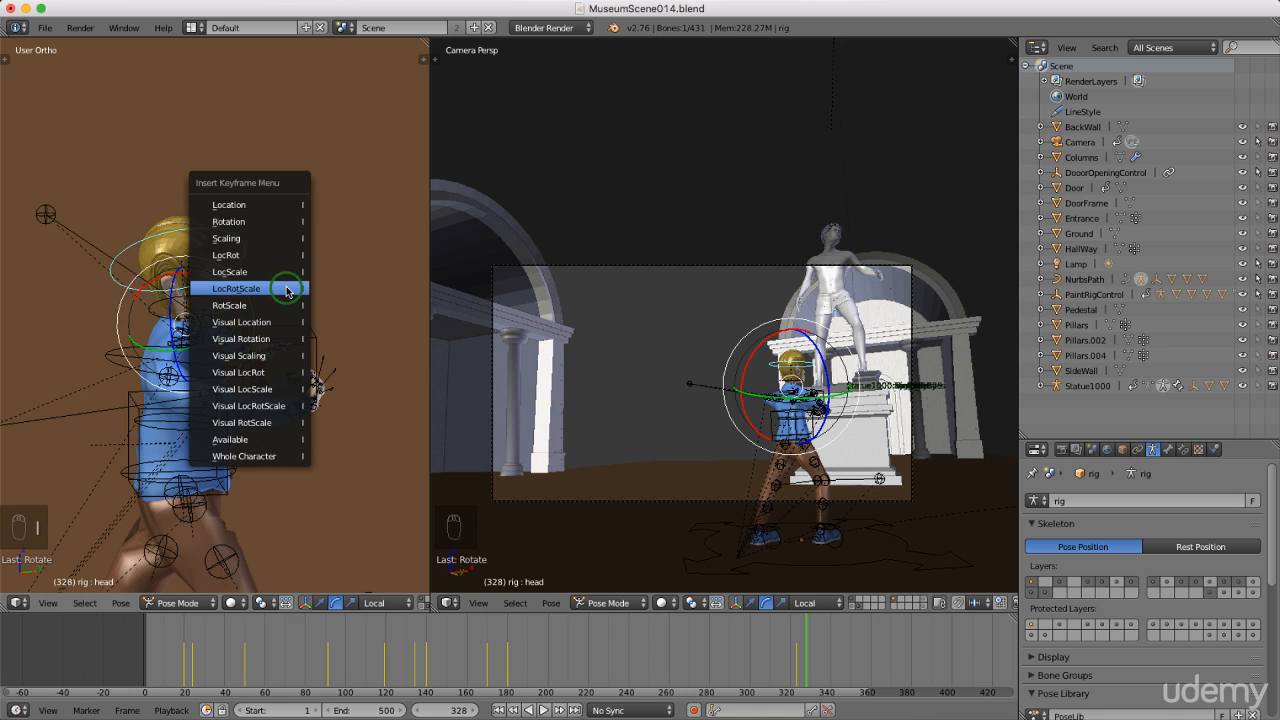
pyautogui.click(285, 290)
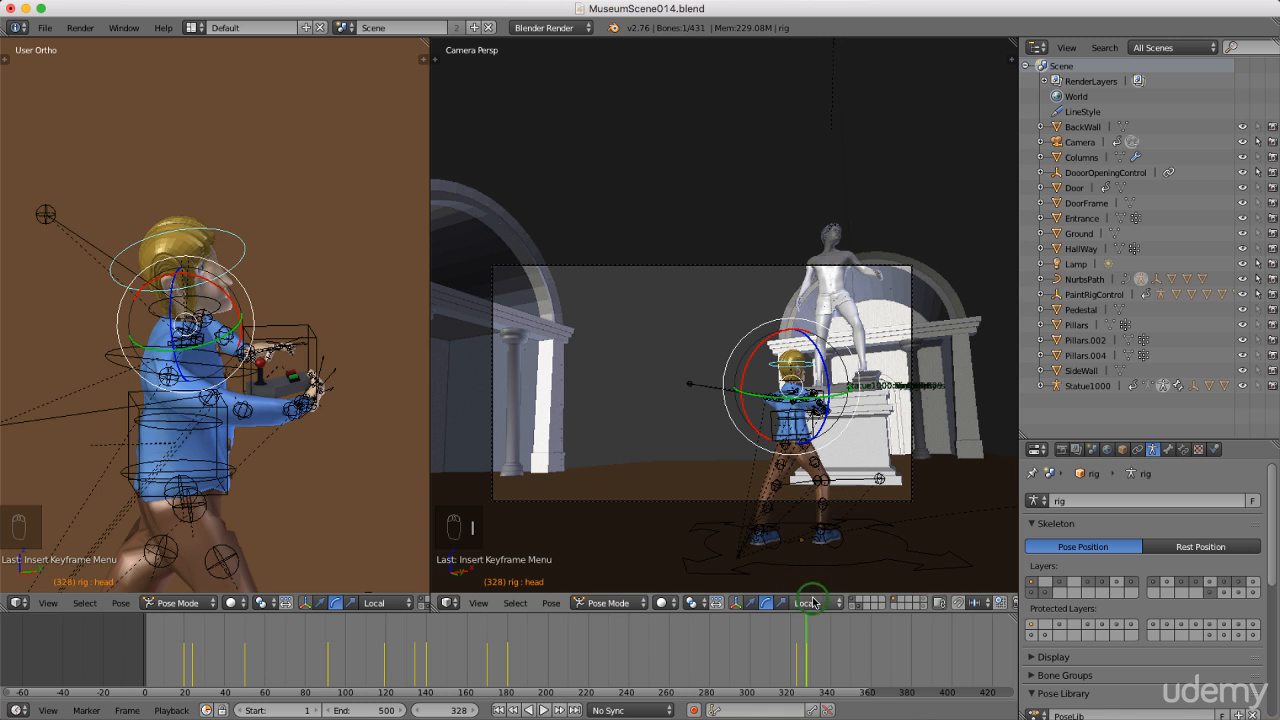
# Step: At frame 360, rotate the camera about global Z to centre the character and statue, keyframe it, and save over MuseumScene014.blend
pyautogui.rightClick(879, 504)
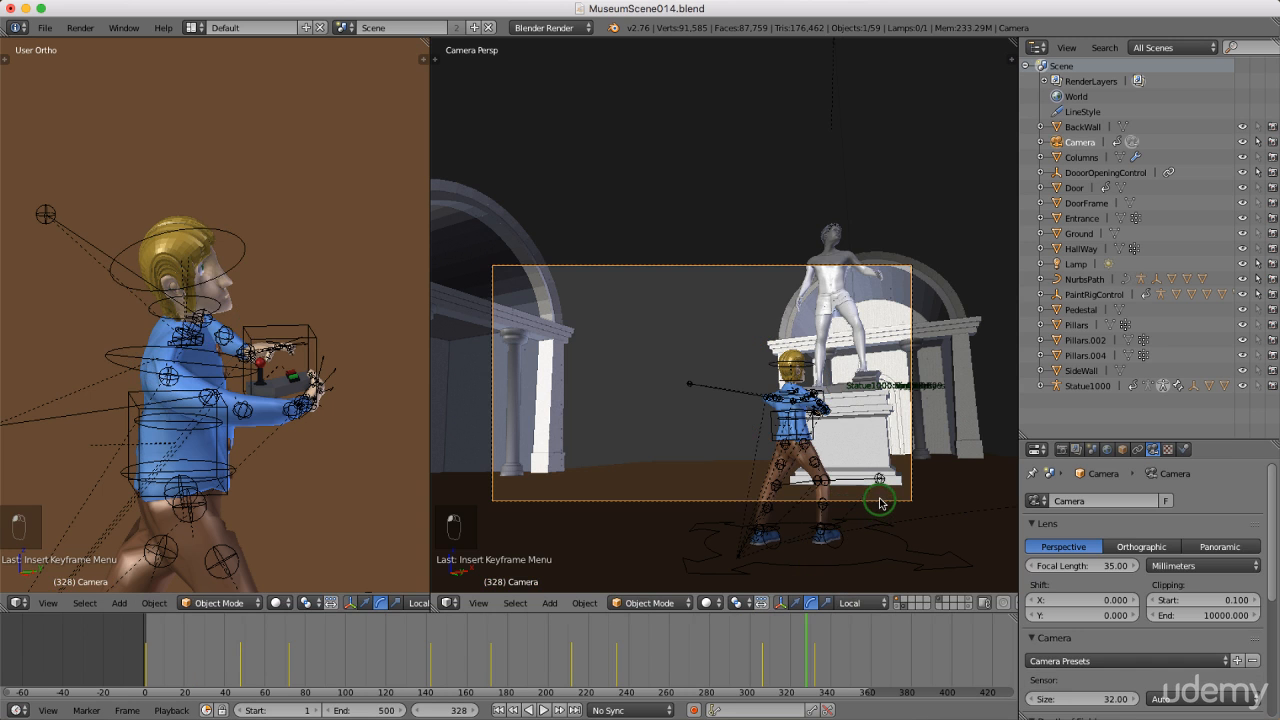
pyautogui.moveTo(818, 652); pyautogui.dragTo(870, 672)
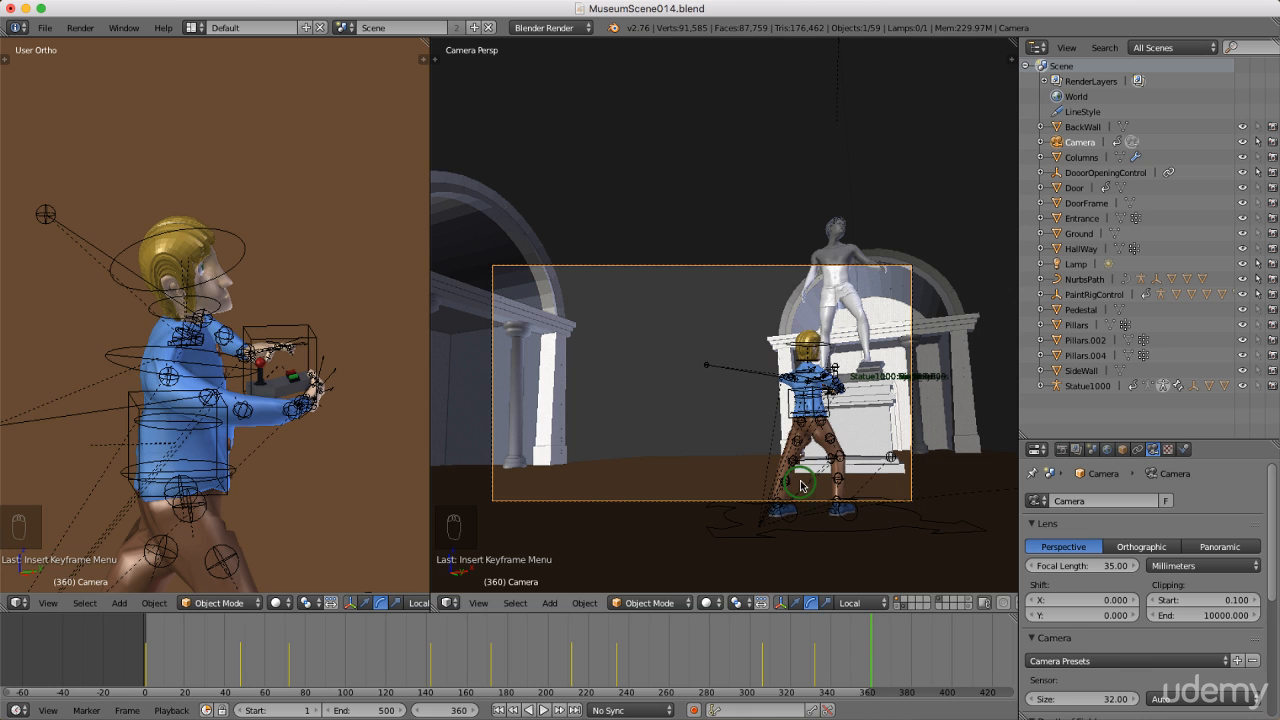
pyautogui.press('r')
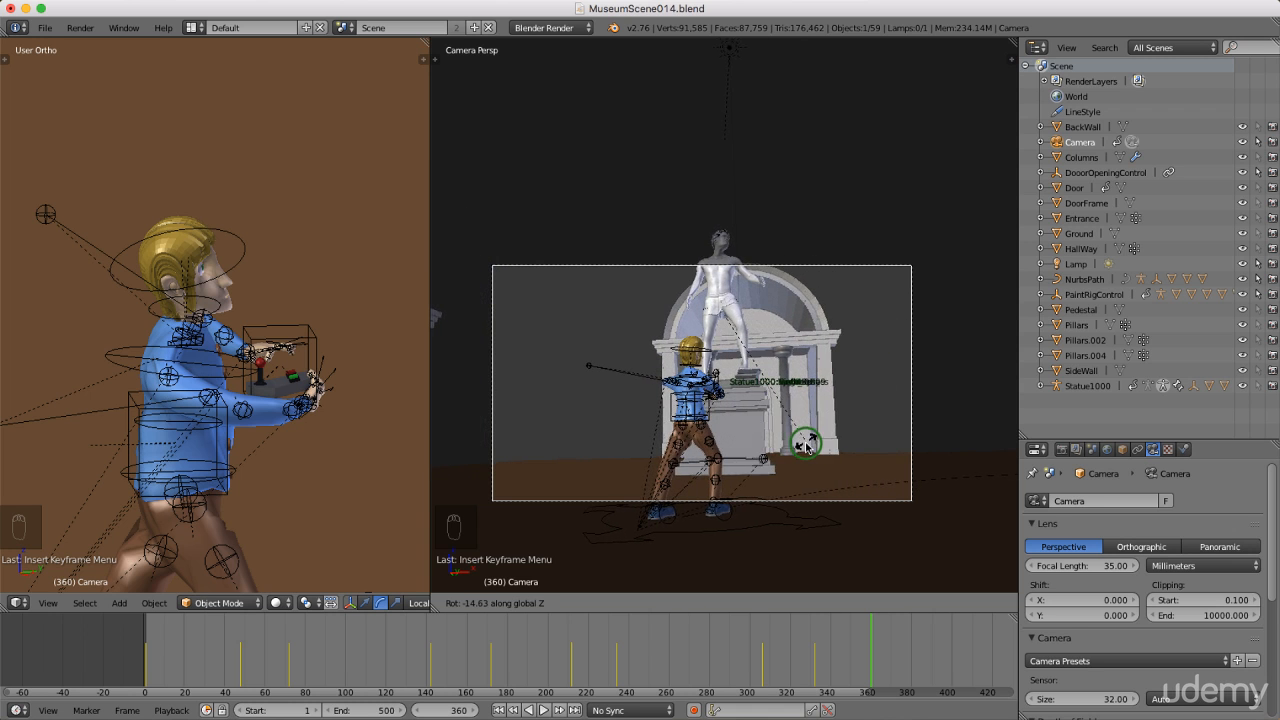
pyautogui.click(806, 450)
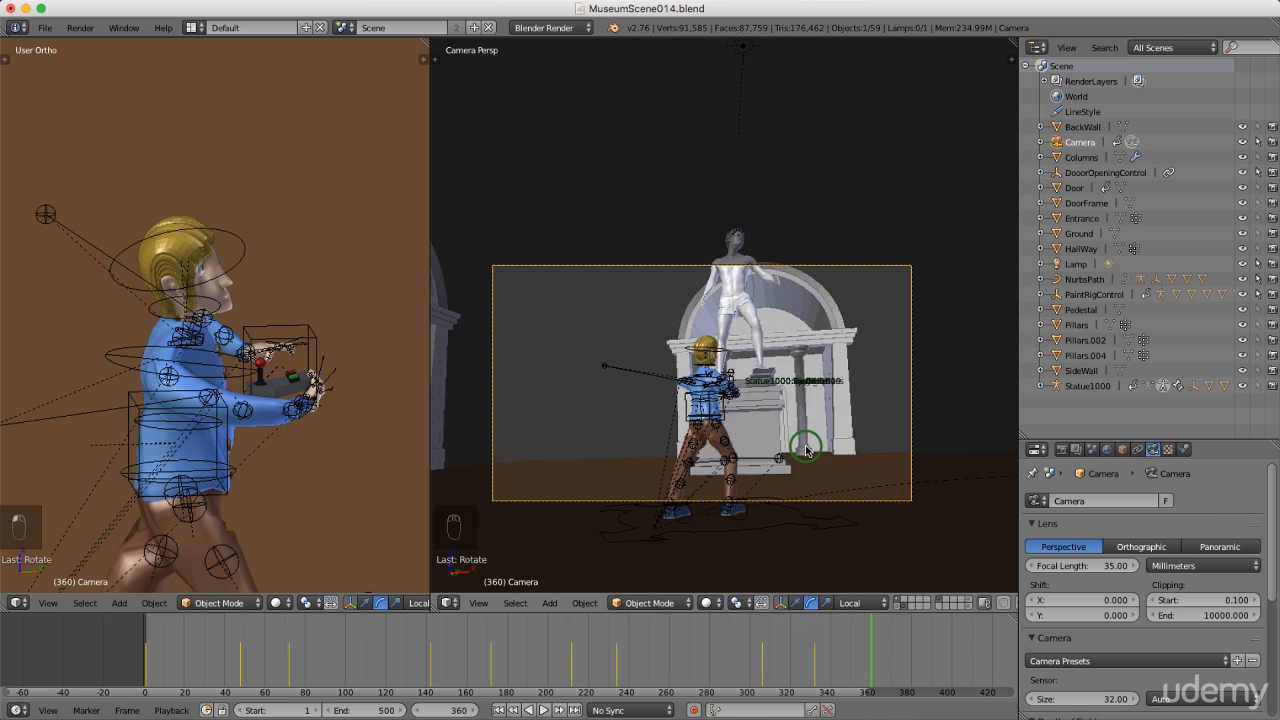
pyautogui.press('i')
pyautogui.click(806, 450)
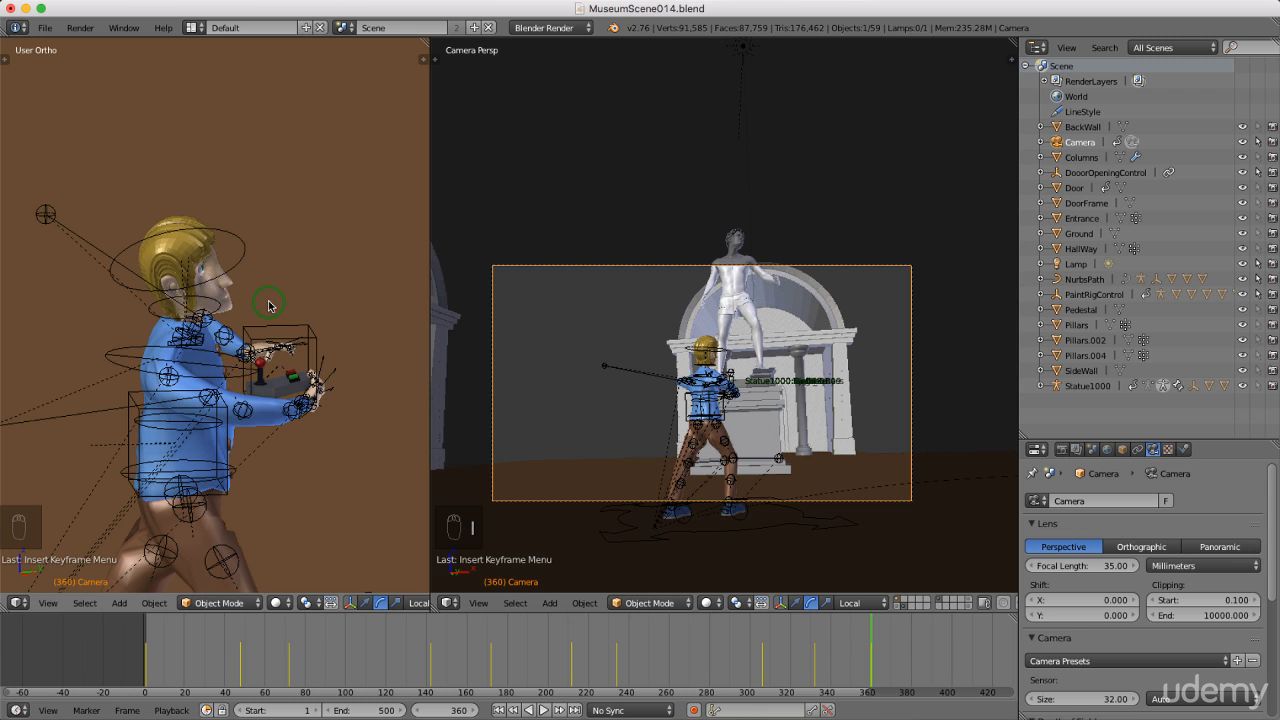
pyautogui.hotkey('ctrl', 's')
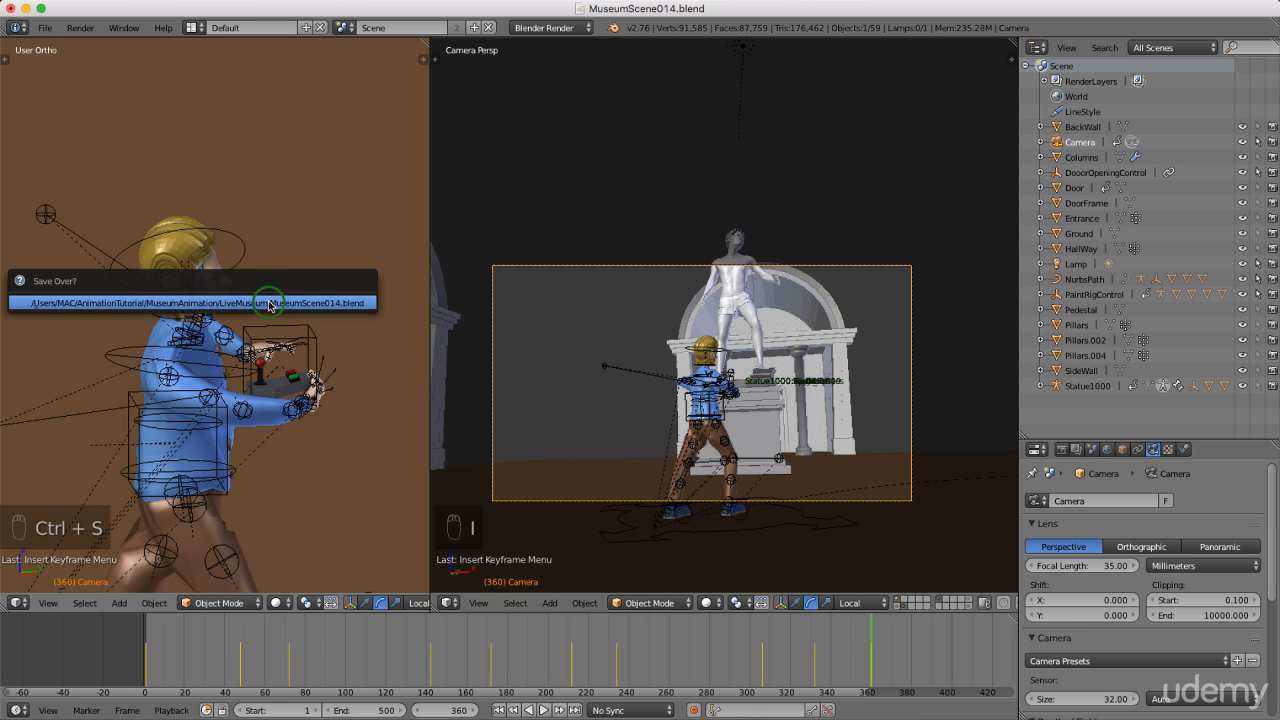
pyautogui.click(272, 302)
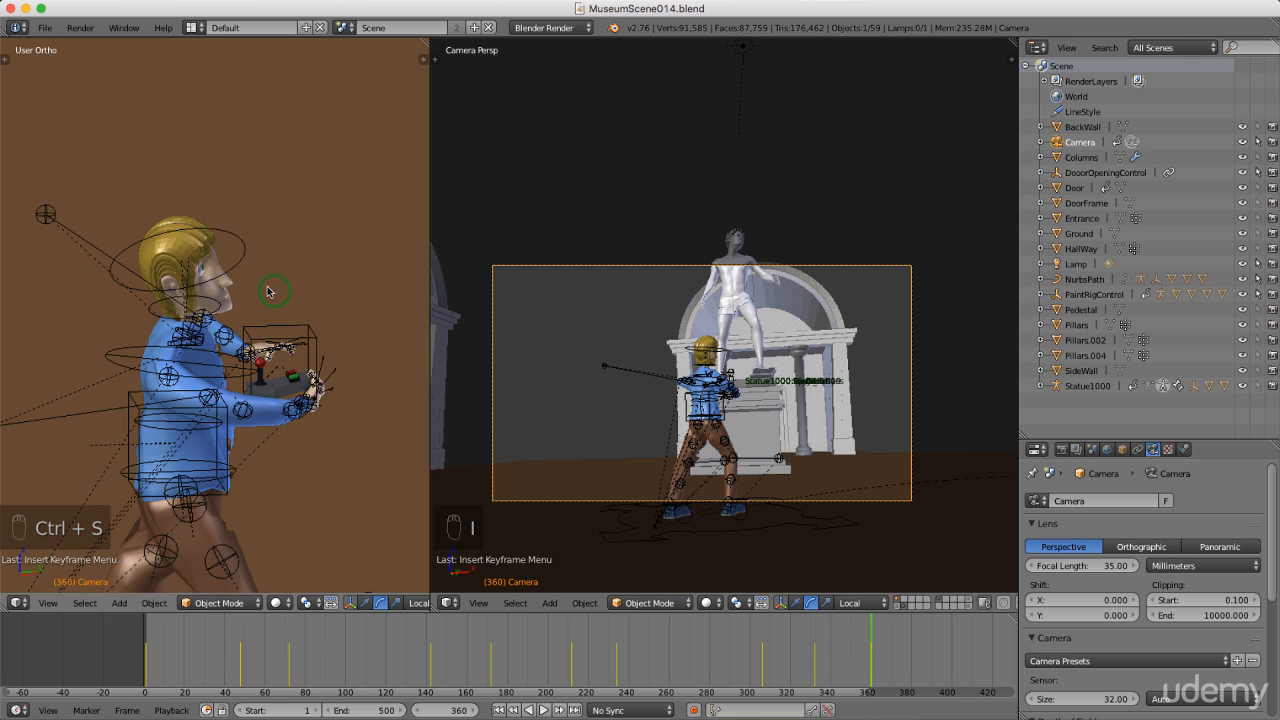